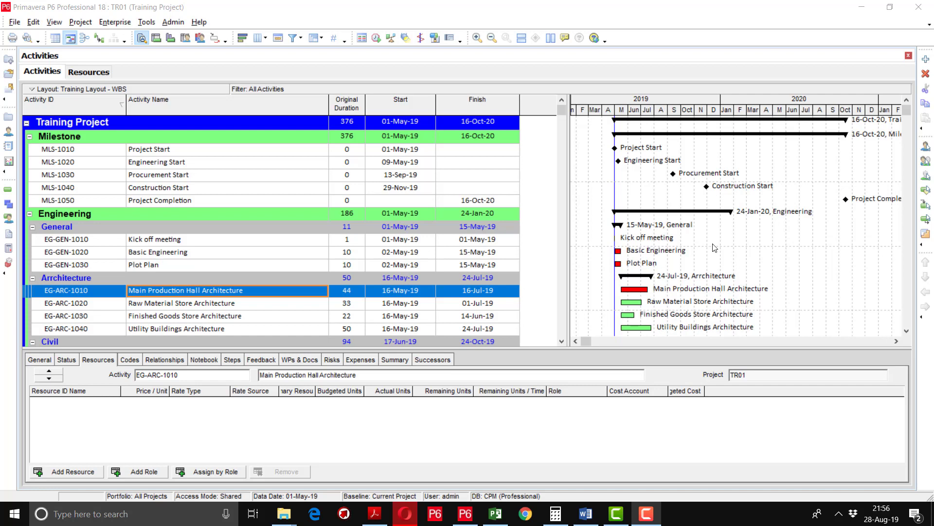
Step: Open the Resources window through Enterprise > Resources, showing an empty resource list
click(116, 25)
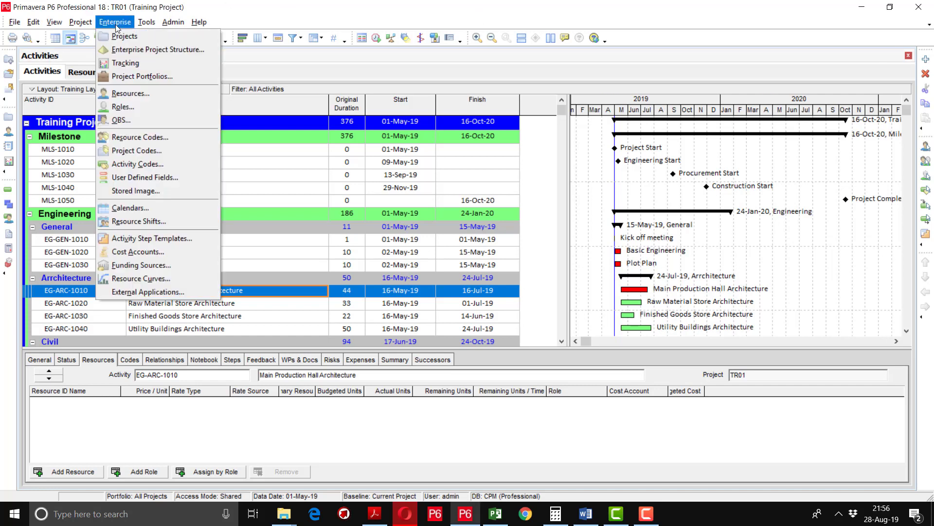
click(114, 99)
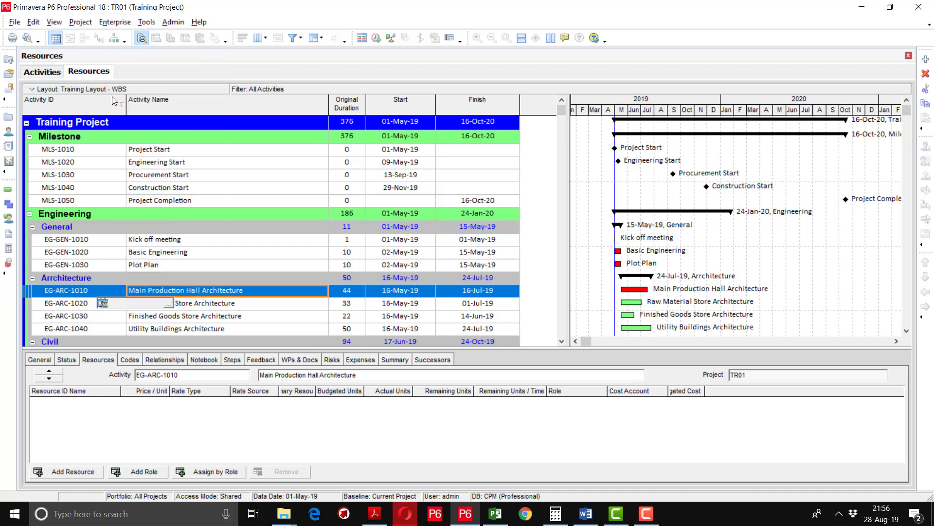
click(58, 73)
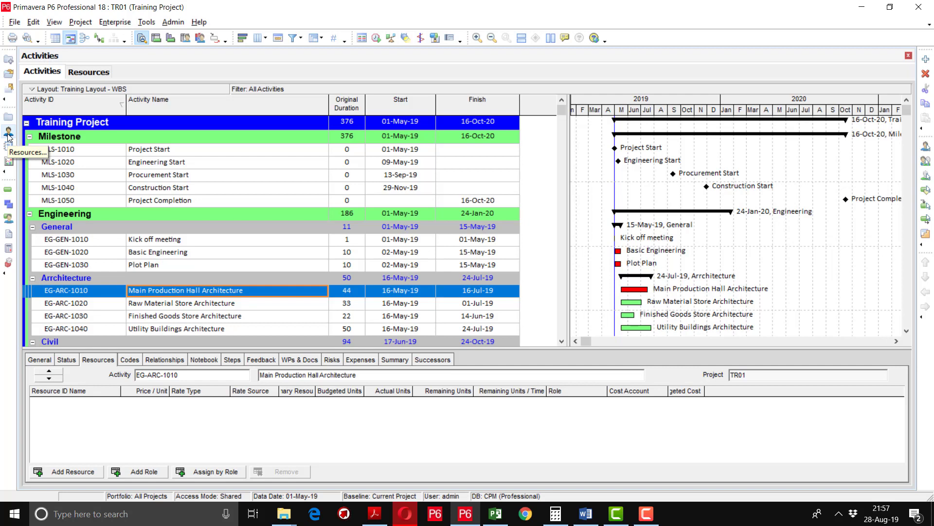
click(9, 133)
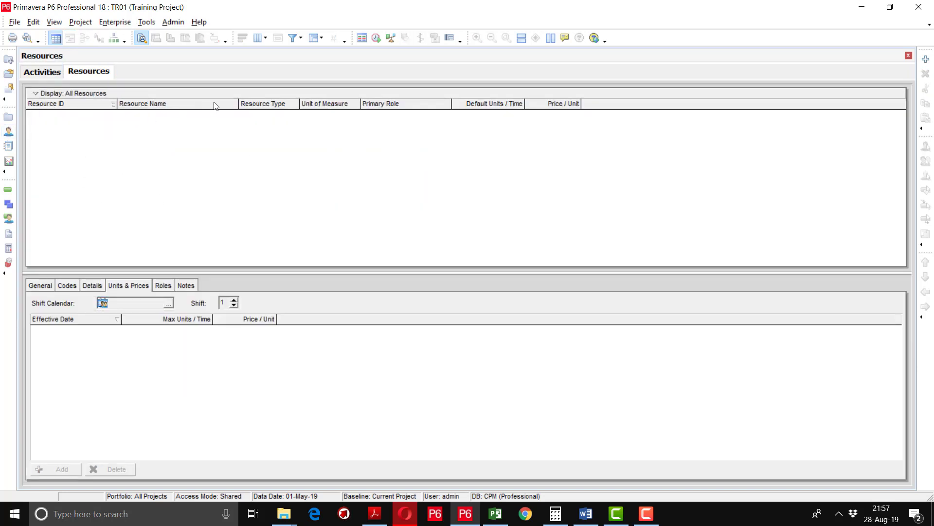
Step: Add resource CPM-RES named 'CPM-RESOURCE POOL' and keep its type as Labor
click(926, 61)
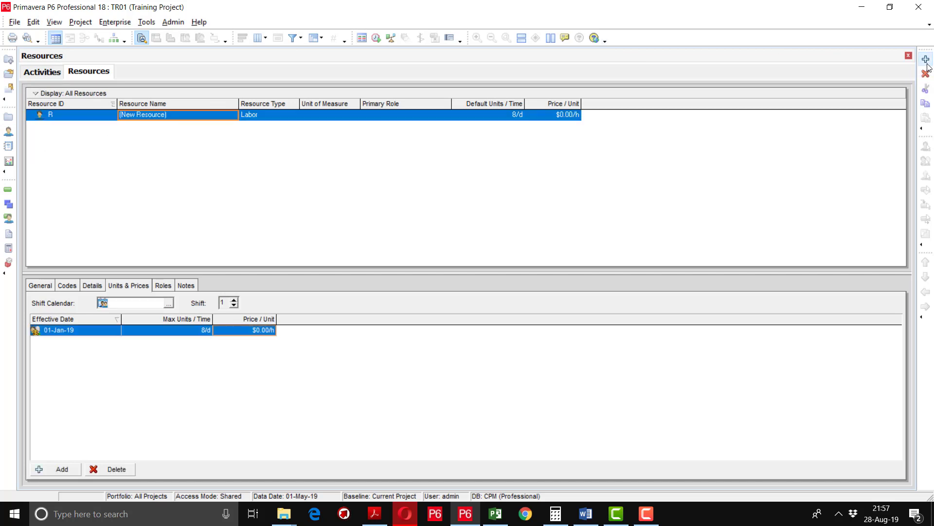
click(95, 117)
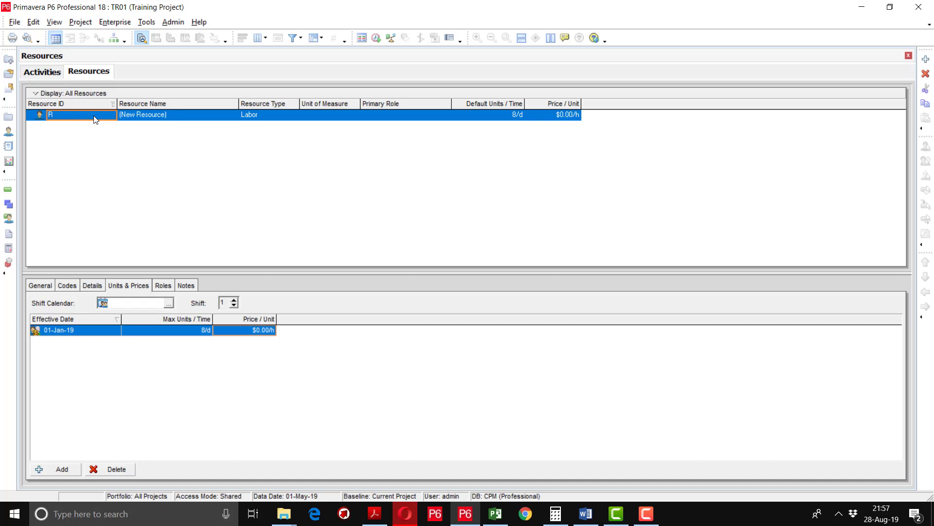
click(96, 119)
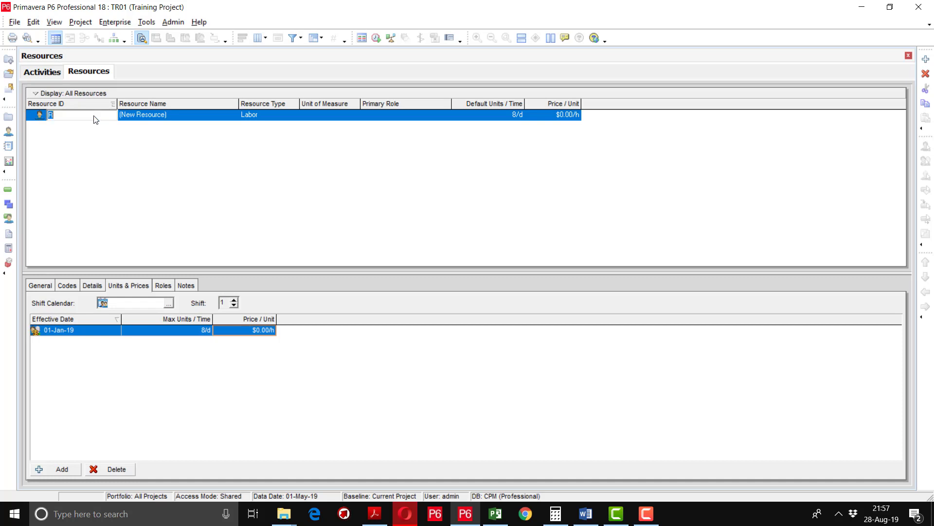
text(CPM-RES)
key(Tab)
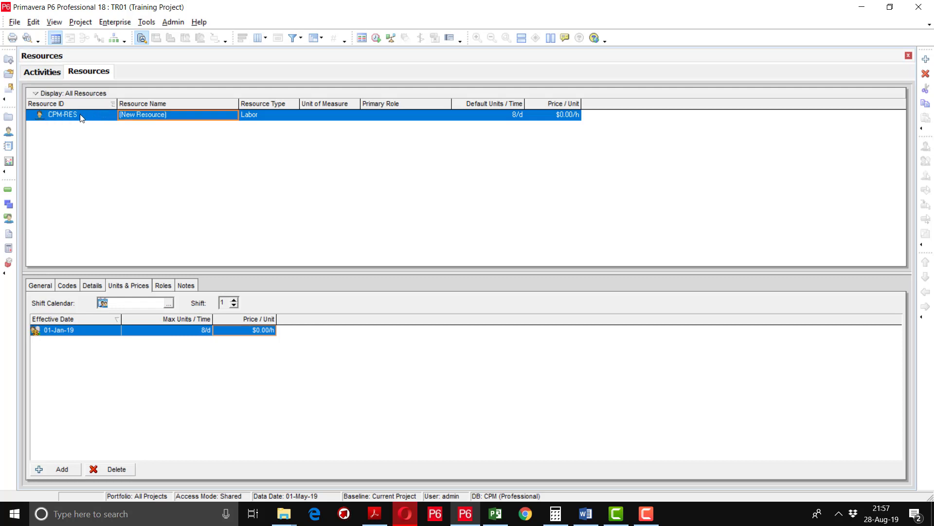
click(178, 120)
text(C)
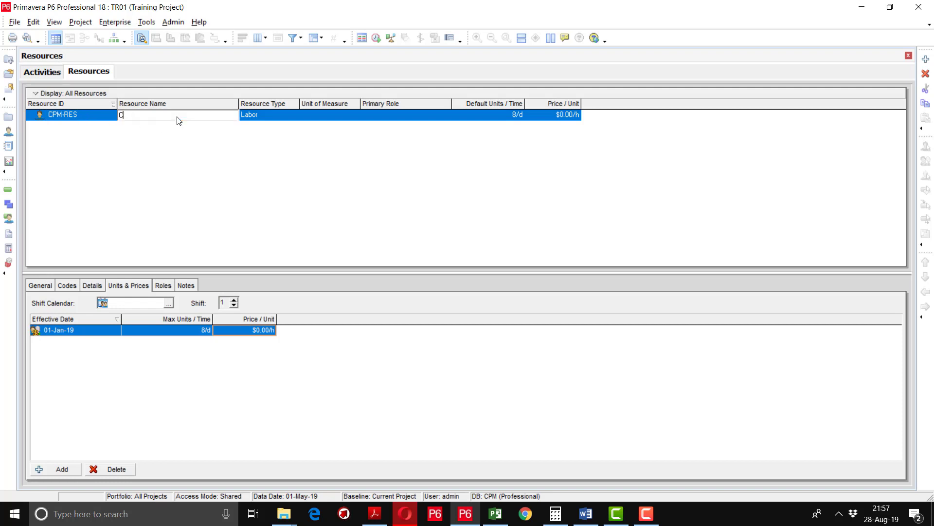
text(PM-RESOURCE POOL)
key(Return)
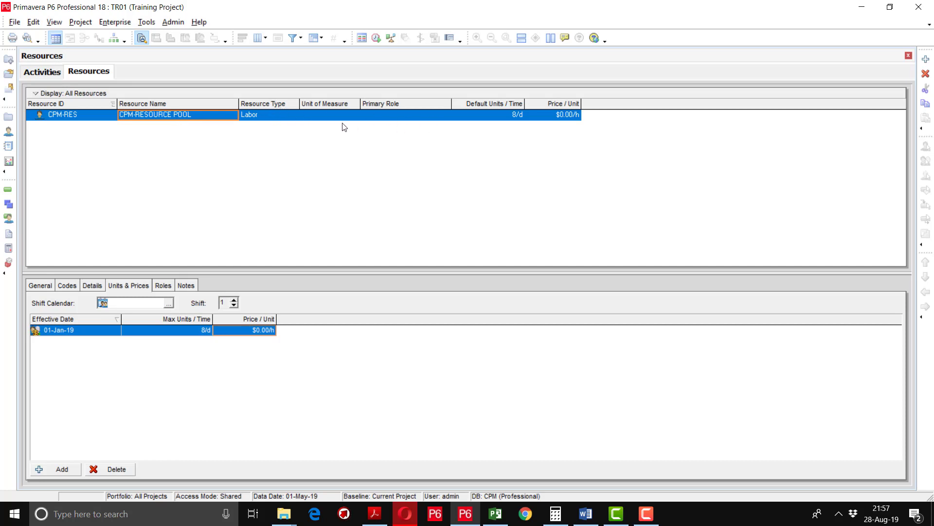
click(287, 116)
click(287, 117)
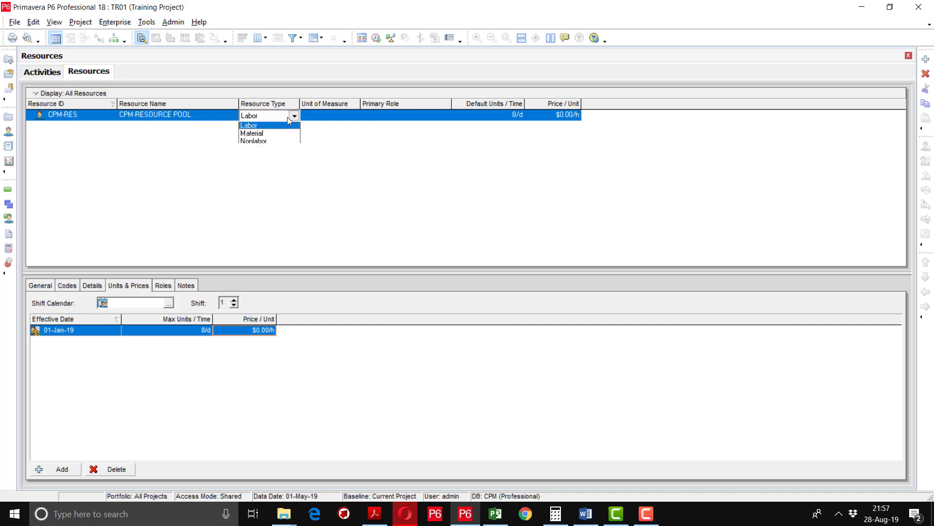
click(287, 117)
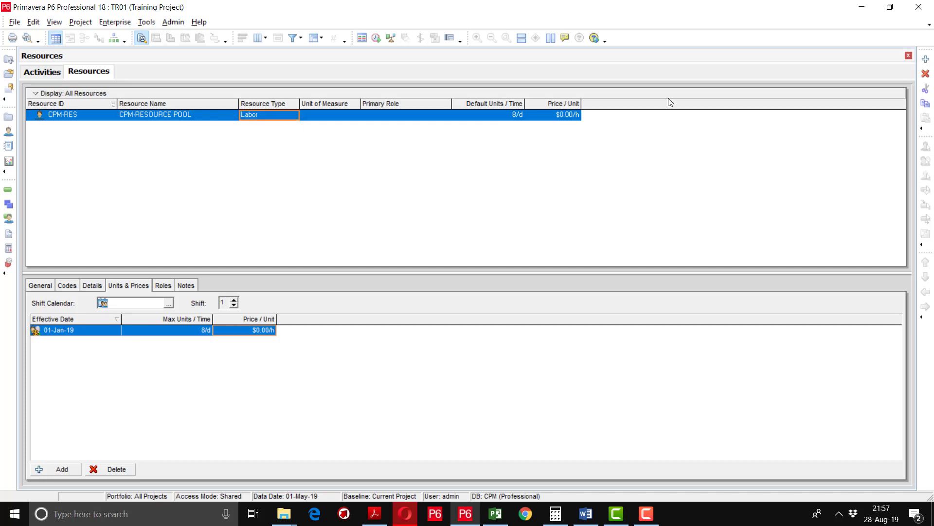
Step: Add Labor resource DES-ENG 'DESIGN ENGINEERS' under CPM-RES, then add another resource
click(925, 61)
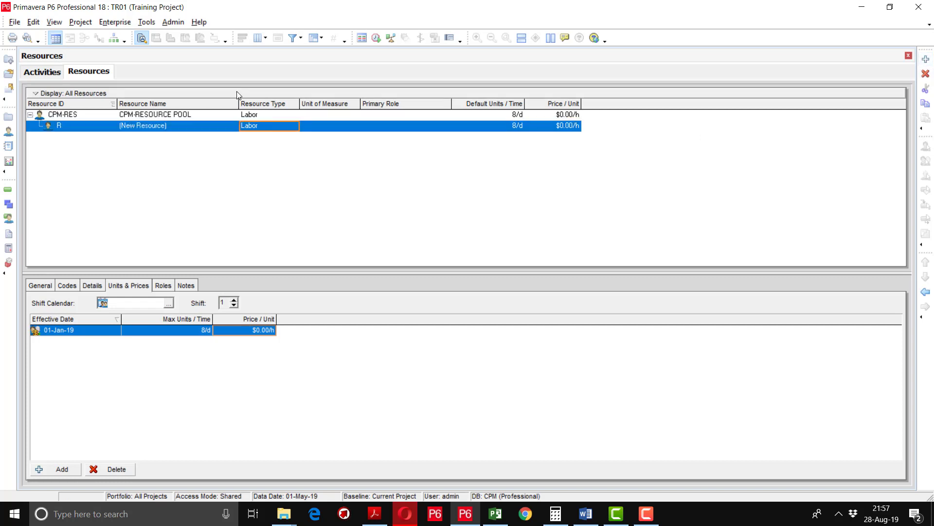
click(71, 128)
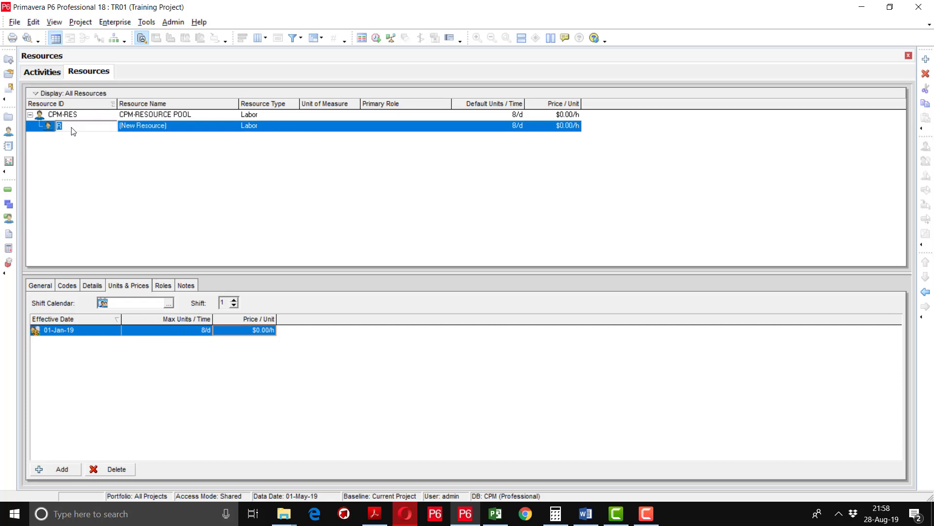
text(DES-ENG)
key(Tab)
text(DES)
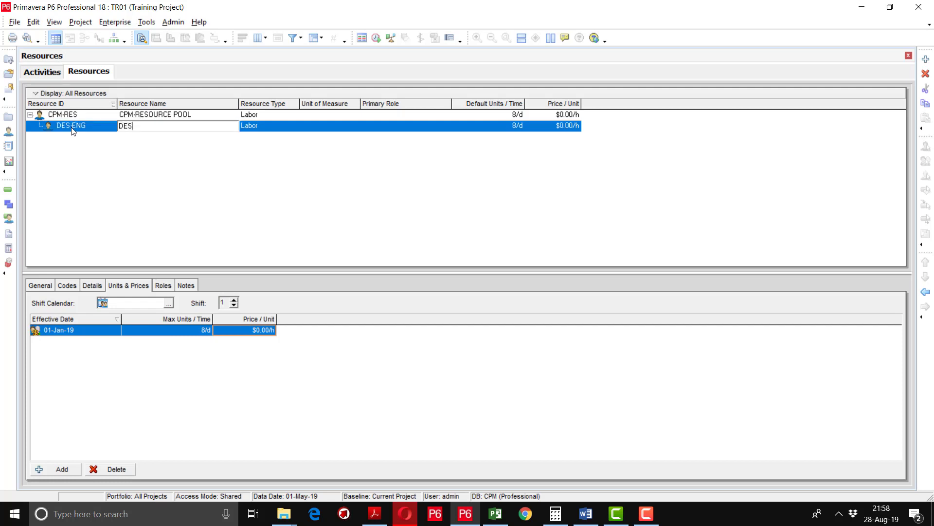
text(IGN ENGINEERS)
click(268, 127)
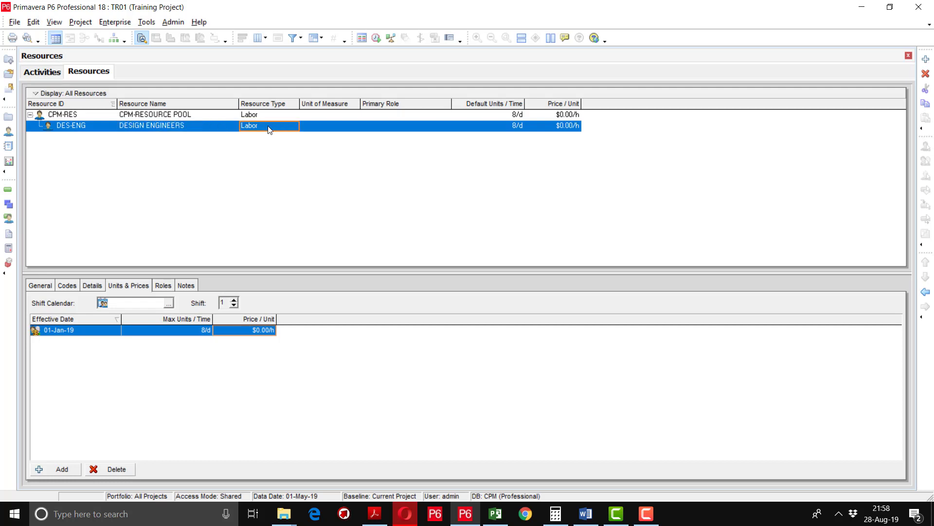
click(269, 127)
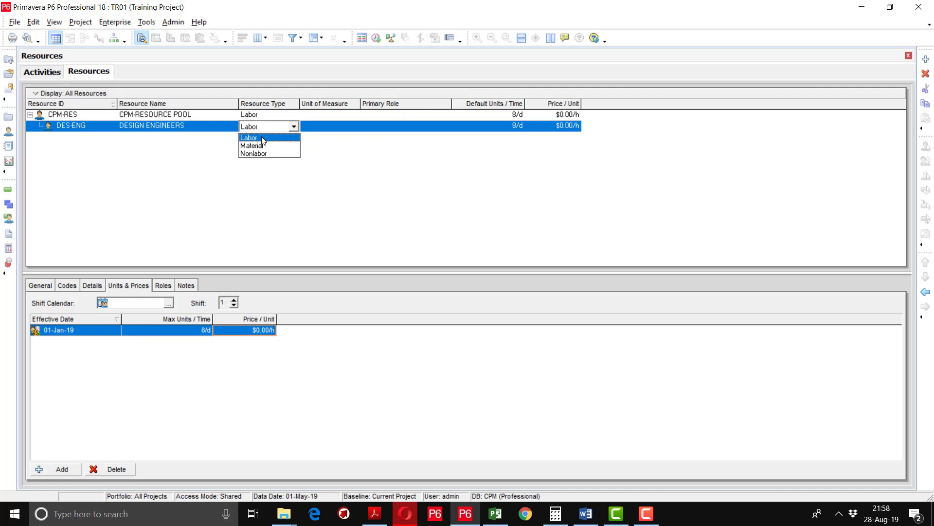
click(263, 140)
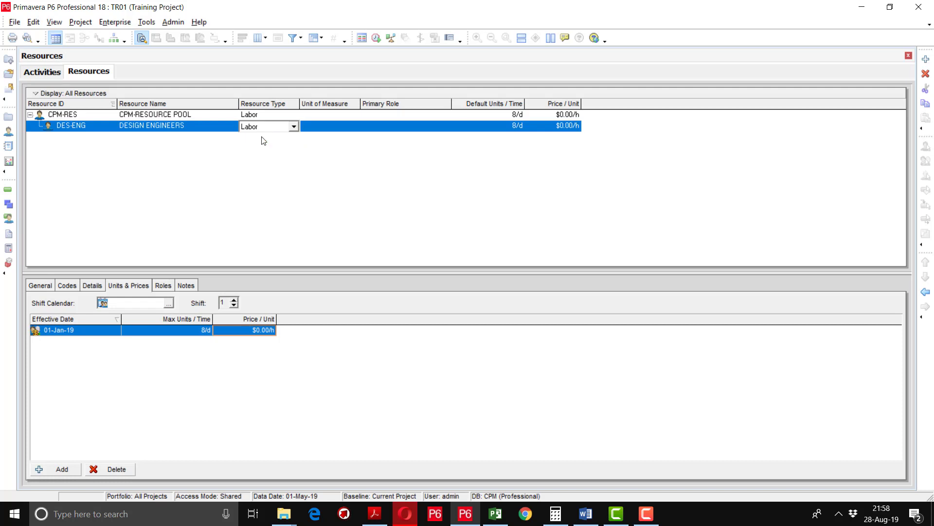
click(506, 129)
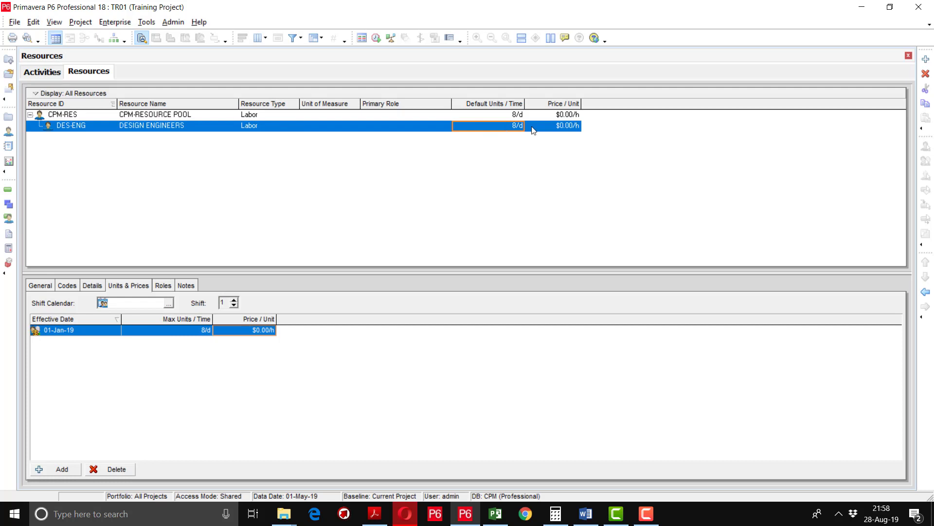
click(926, 60)
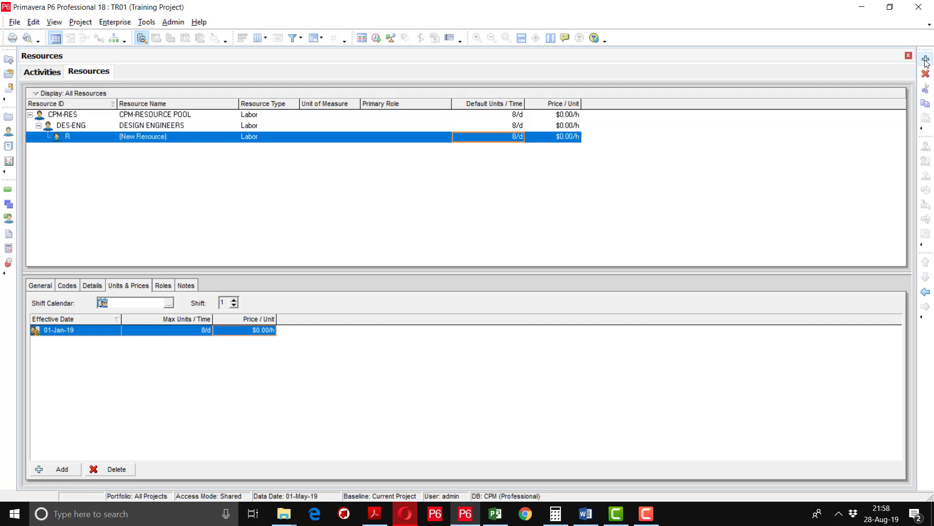
Step: Outdent the new resource as FLD-ENG 'FIELD ENGINEERS' at 10/d, then add another resource
click(925, 292)
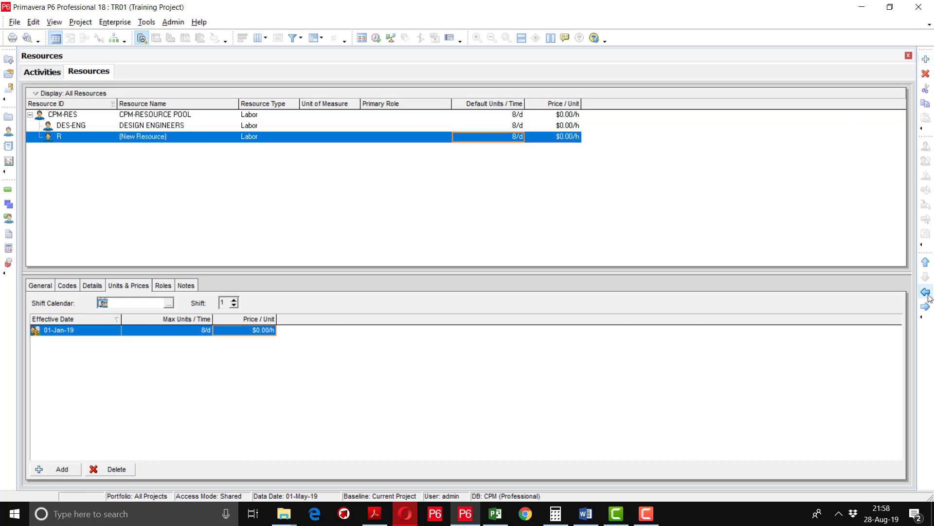
click(76, 137)
text(FLD)
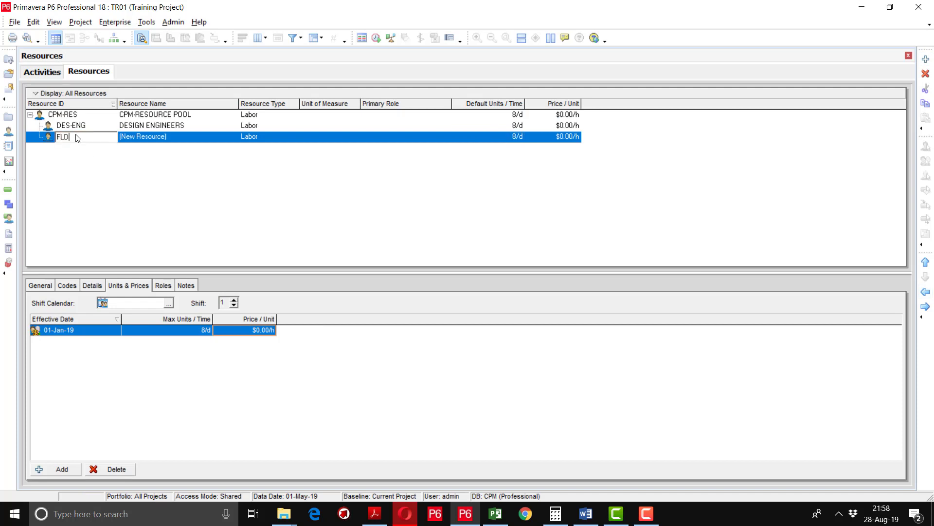
text(-ENG)
click(189, 140)
text(FIELD ENGINEERS)
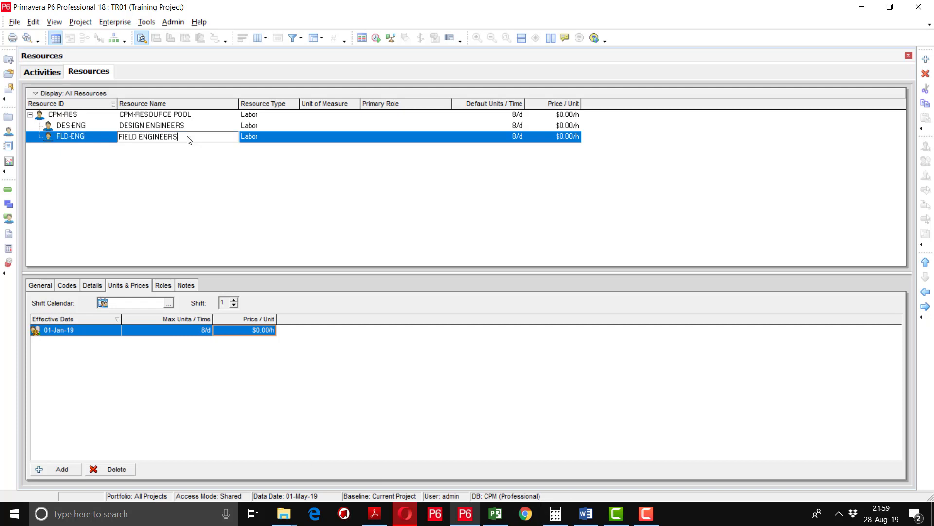
click(275, 144)
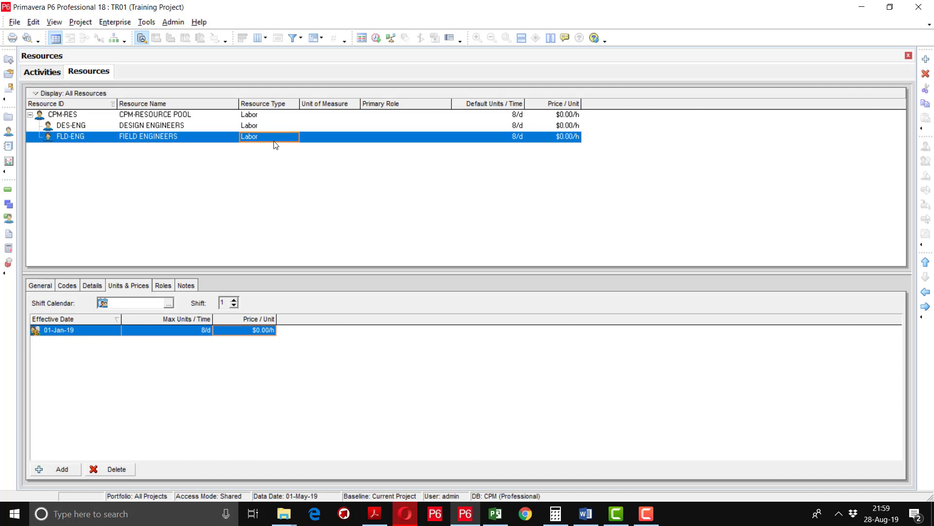
click(519, 140)
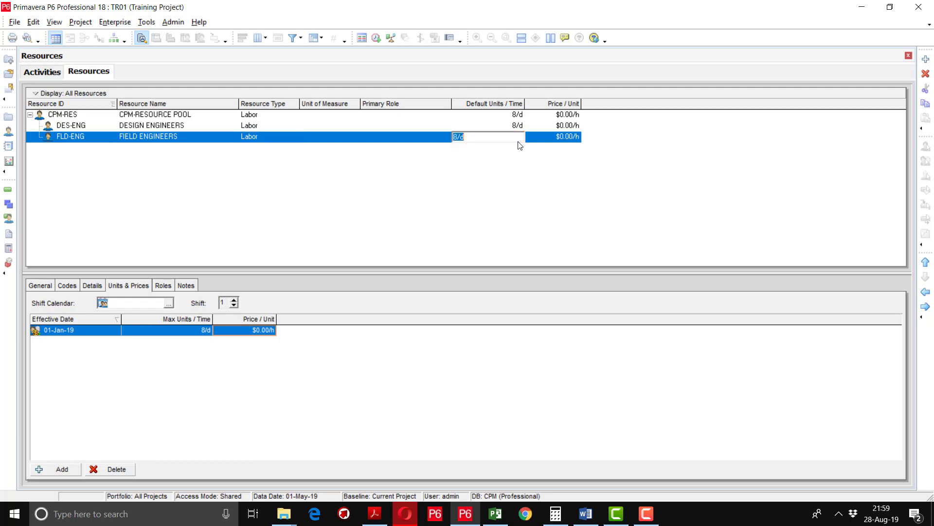
text(10)
key(Return)
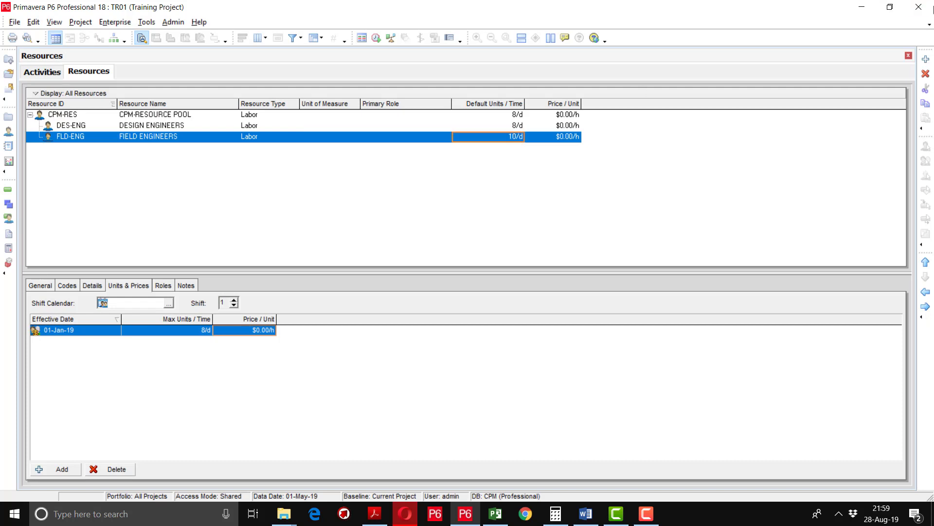
click(927, 59)
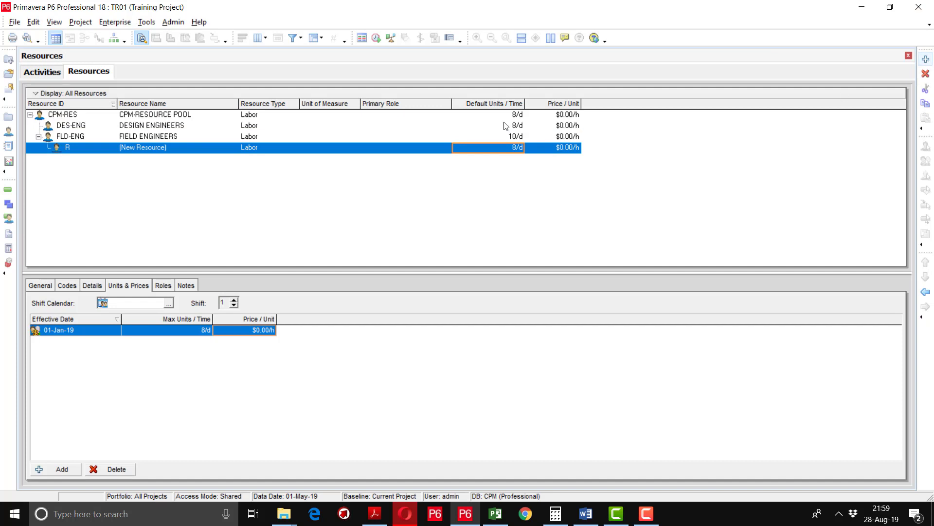
Step: Outdent the new resource as EQP MCH 'EQUIPMENT / MACHINERY' at 10/d, then add another
click(925, 292)
click(79, 149)
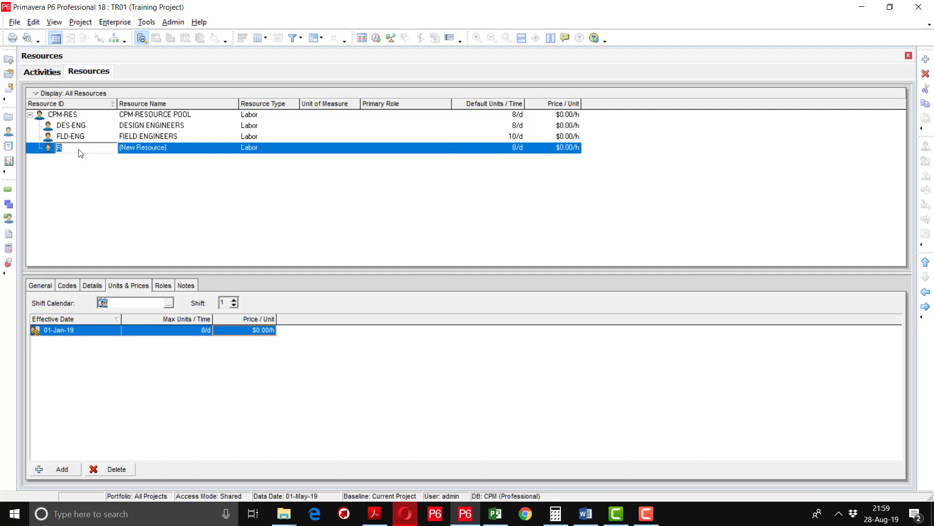
text(EQP MCH)
key(Tab)
text(EQUIPMENT)
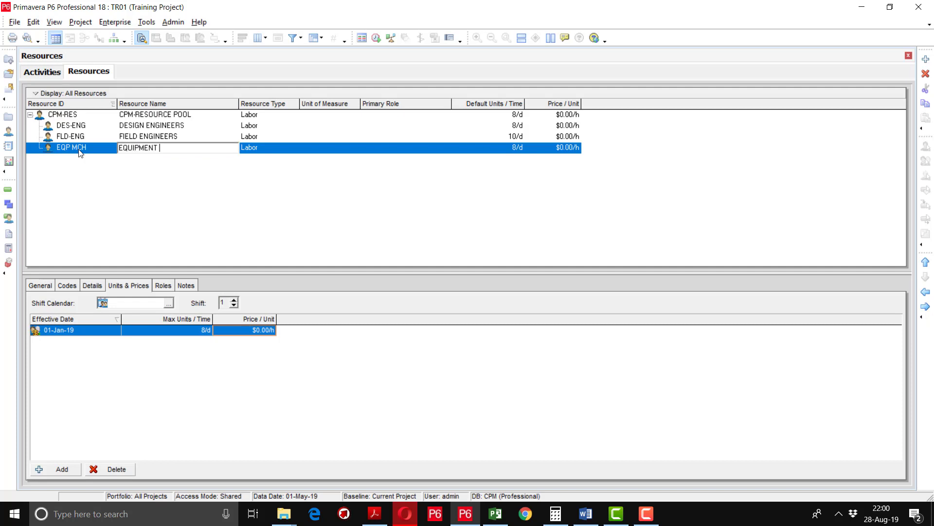
text( / MACHINERY)
key(Return)
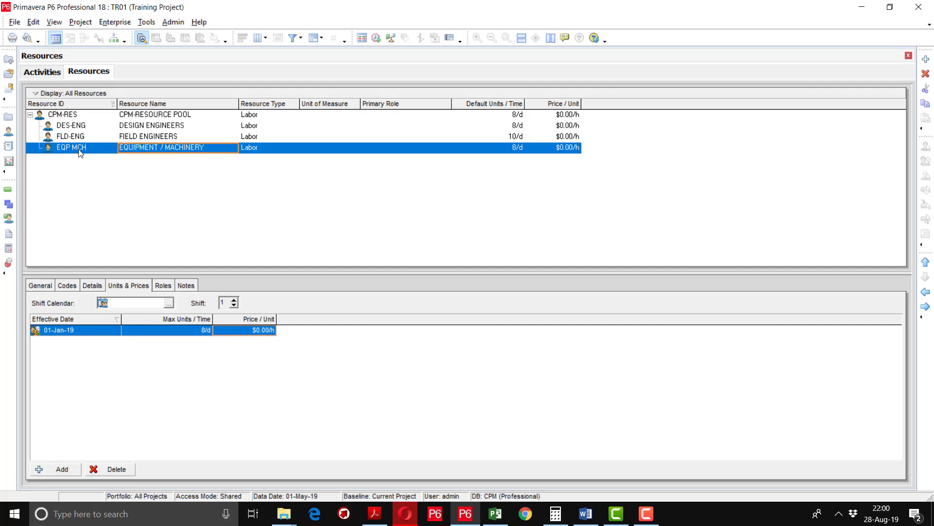
double_click(510, 154)
text(1)
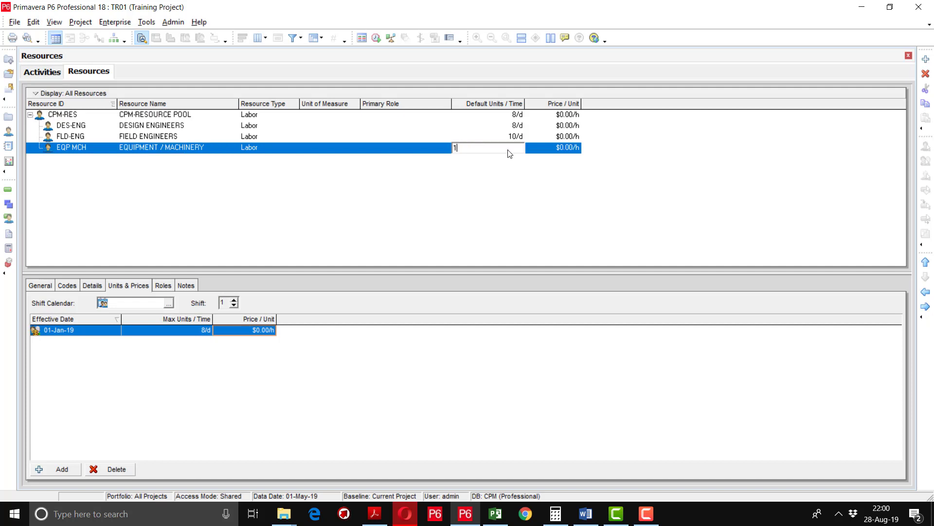
text(0)
key(Return)
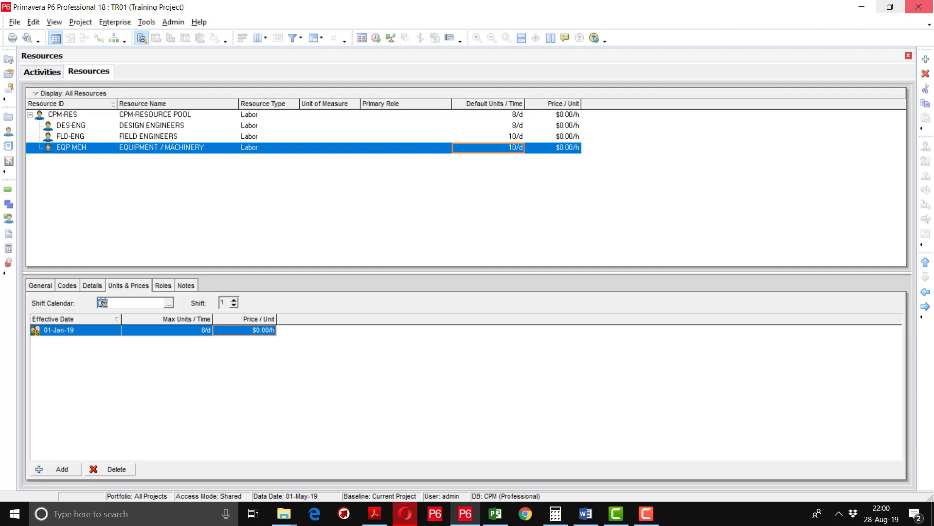
click(927, 59)
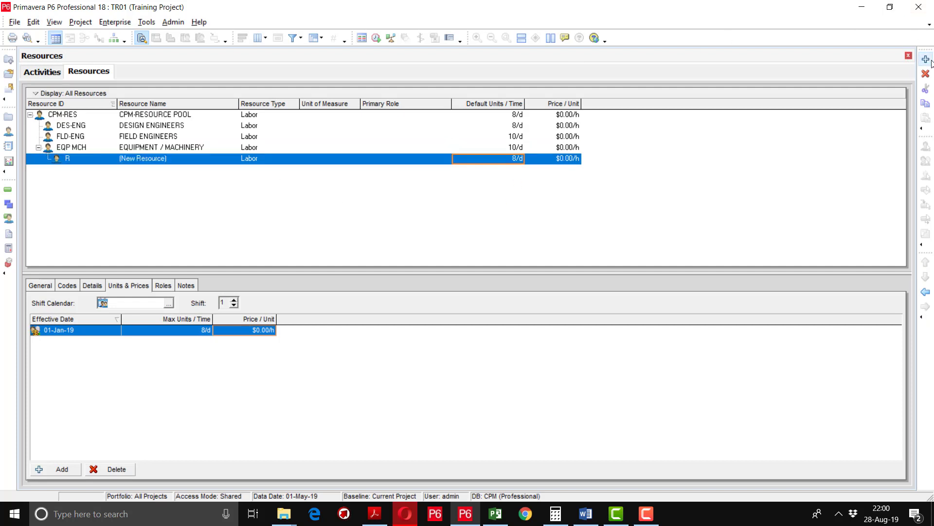
Step: Outdent the new resource to pool level with ID S/E/M and name 'SUPPLY / ERECTION / MATERIAL'
click(927, 292)
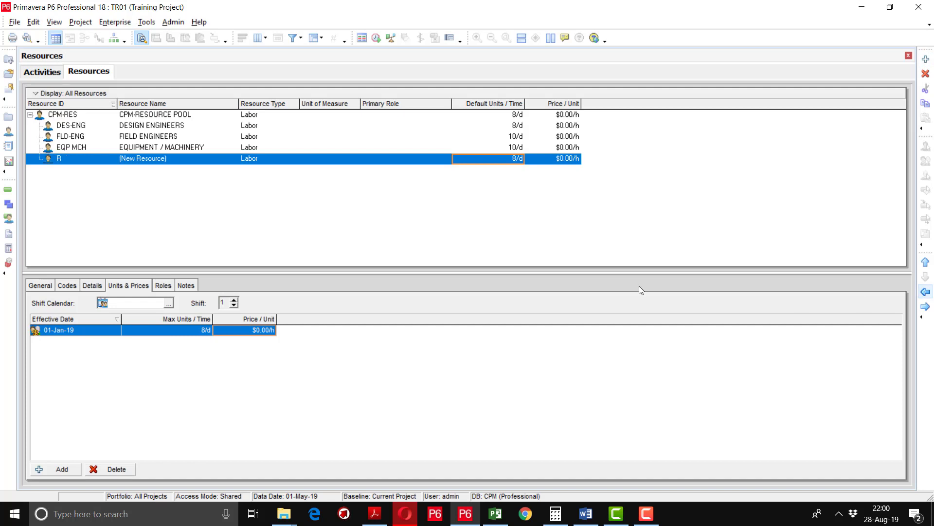
click(89, 162)
text(S)
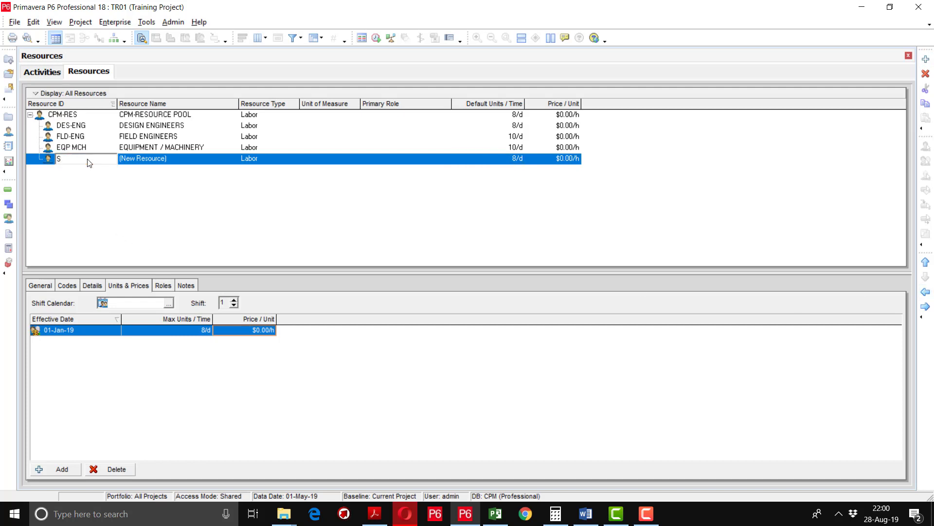
text(7)
key(BackSpace)
text(/E/)
text(M)
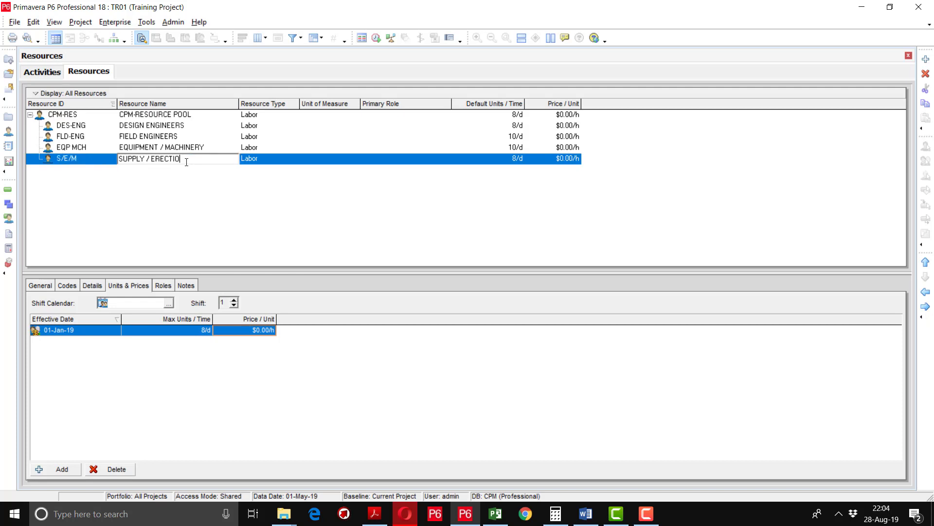
text(N / MATERIAL)
click(331, 161)
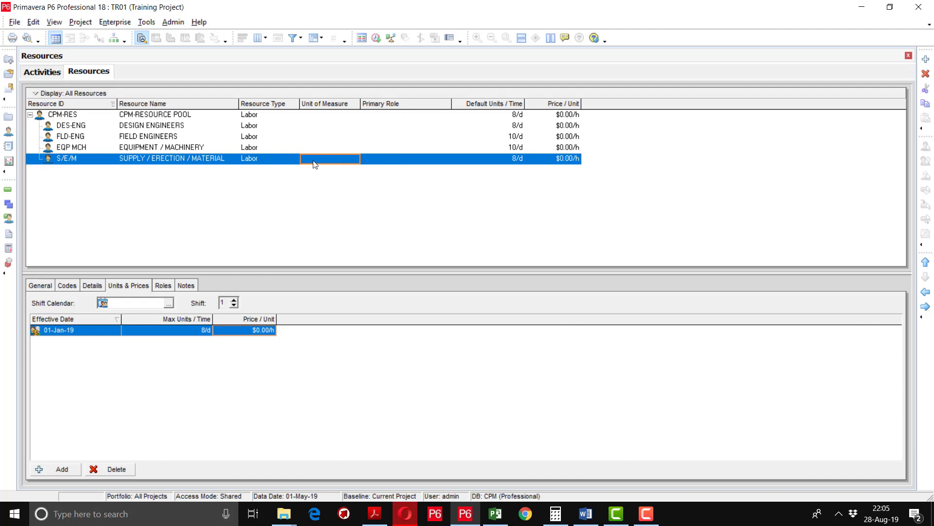
Step: Set the resource type of both S/E/M and EQP MCH to Nonlabor
click(287, 162)
click(287, 162)
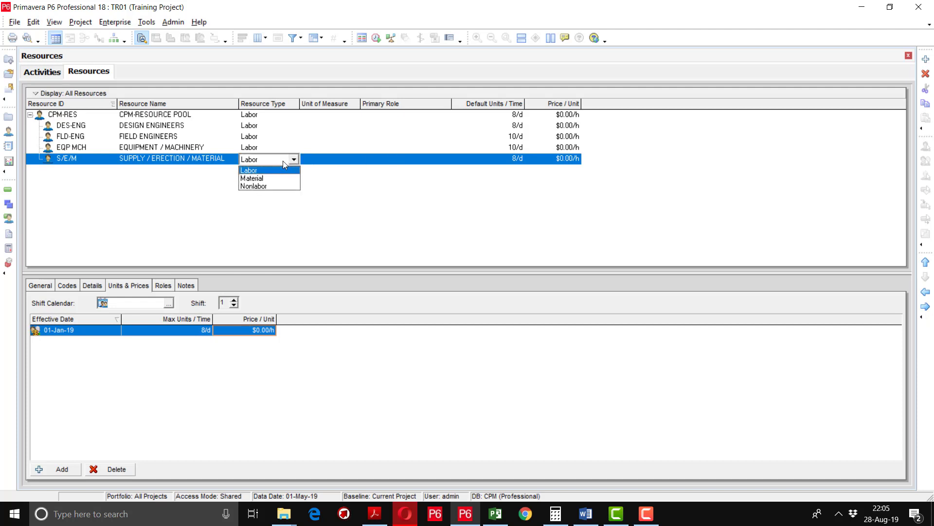
click(263, 186)
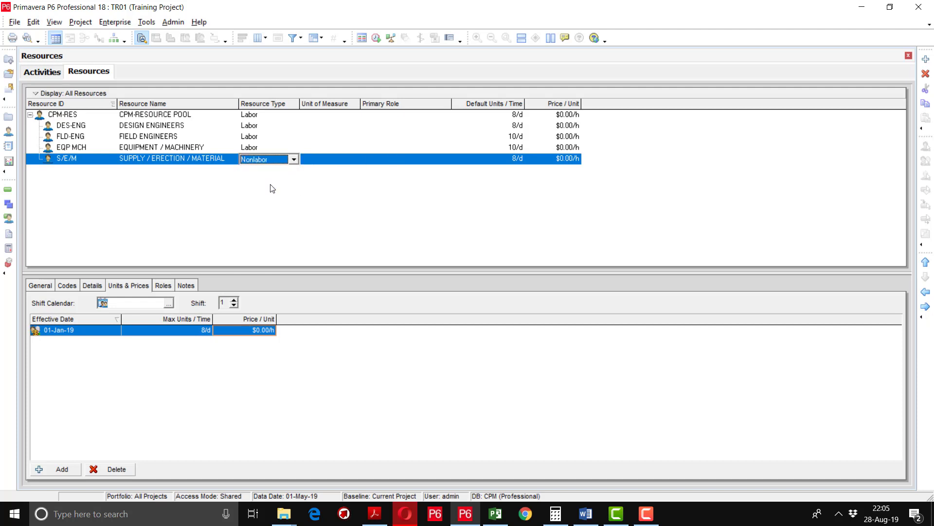
click(271, 148)
click(270, 147)
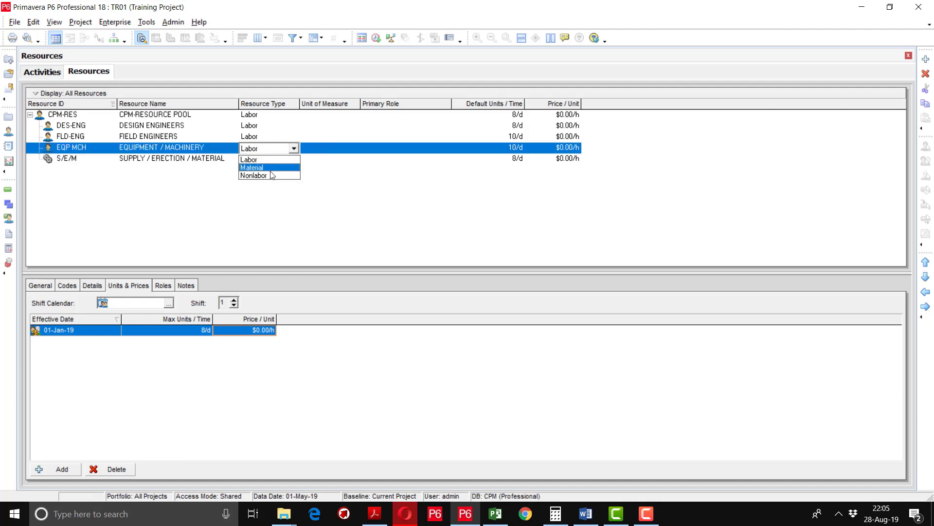
click(270, 176)
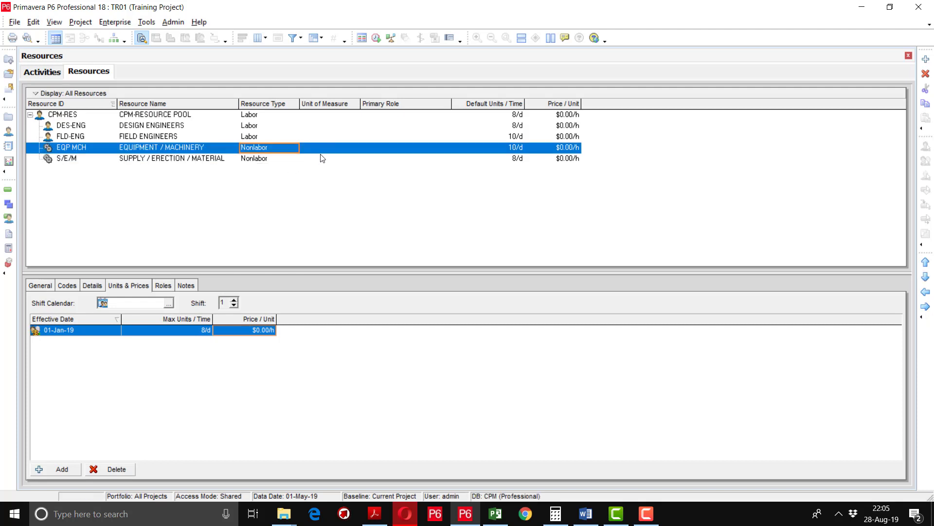
Step: Set S/E/M's default units to 1/d, then select DESIGN ENGINEERS
click(335, 158)
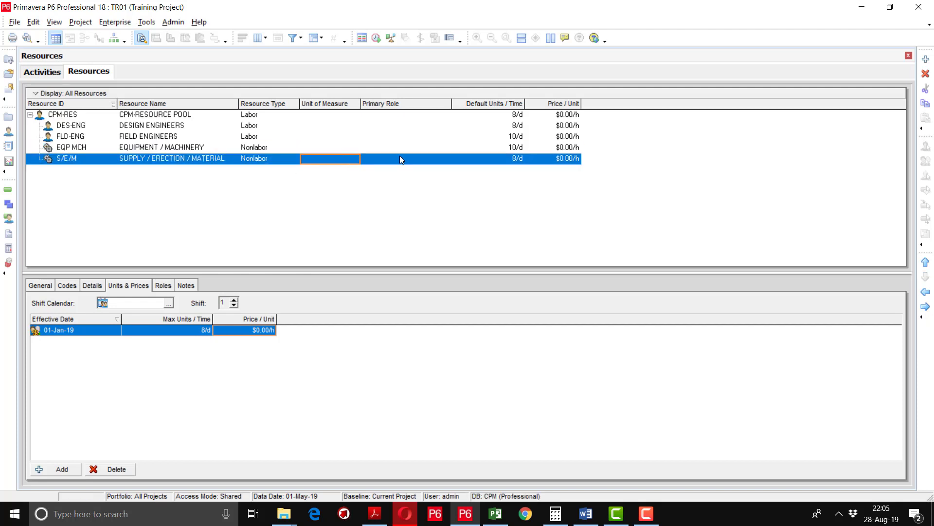
click(518, 158)
click(520, 159)
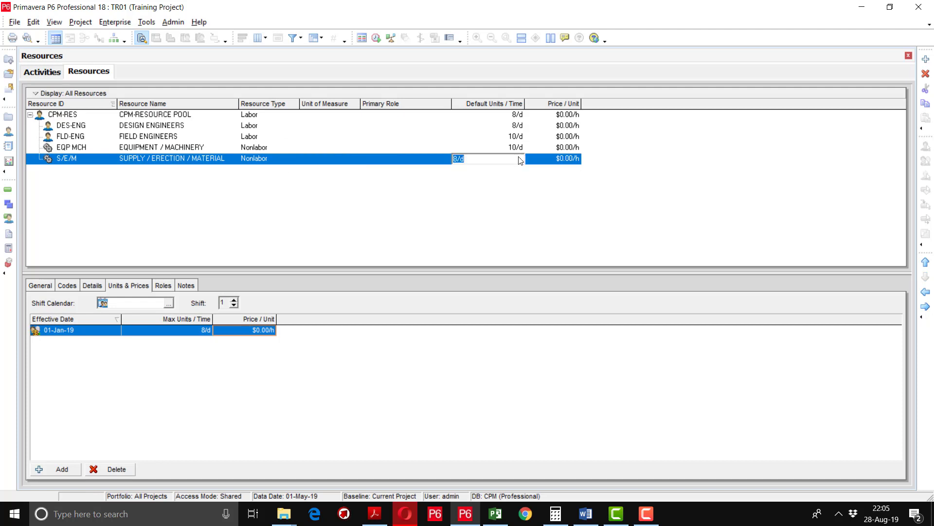
text(1)
key(Return)
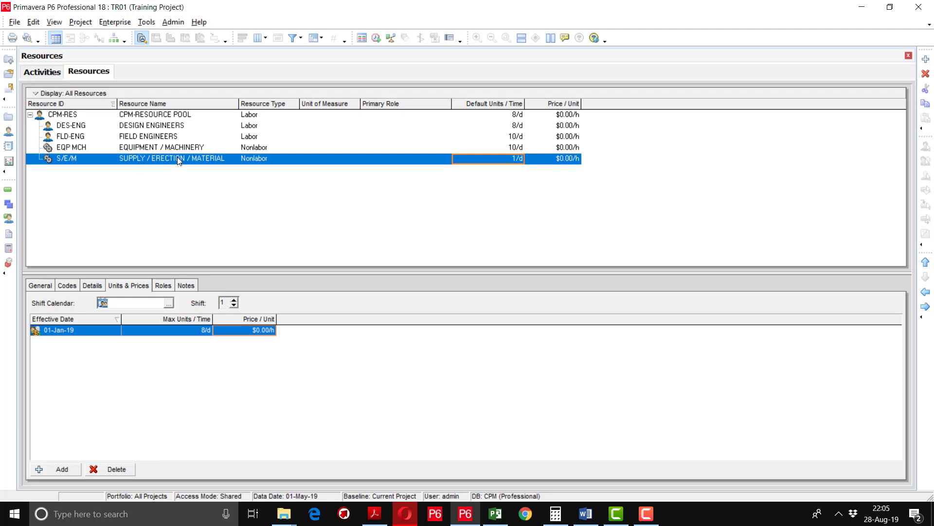
click(512, 116)
click(511, 126)
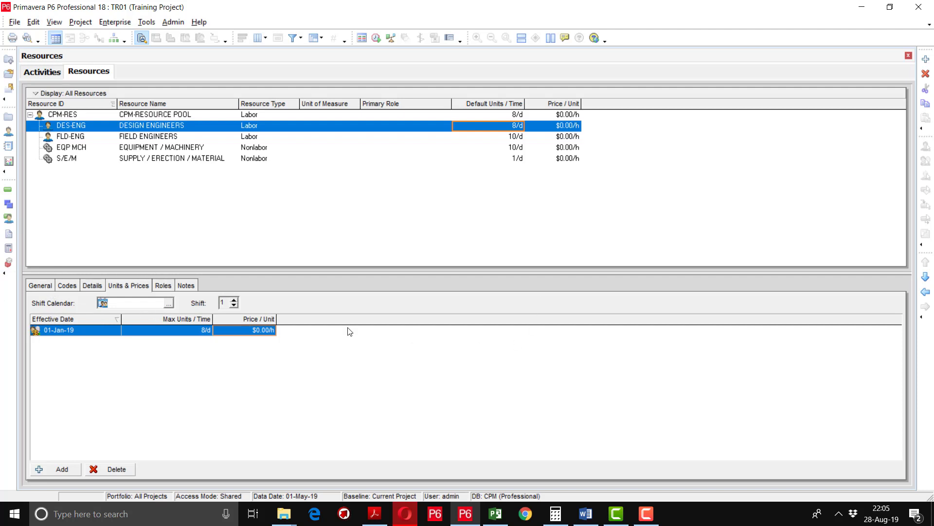
click(99, 288)
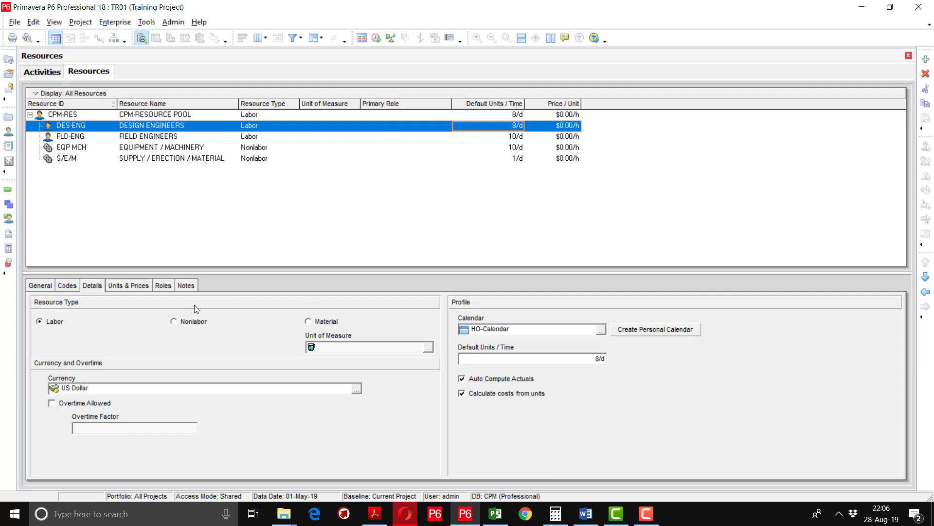
click(129, 287)
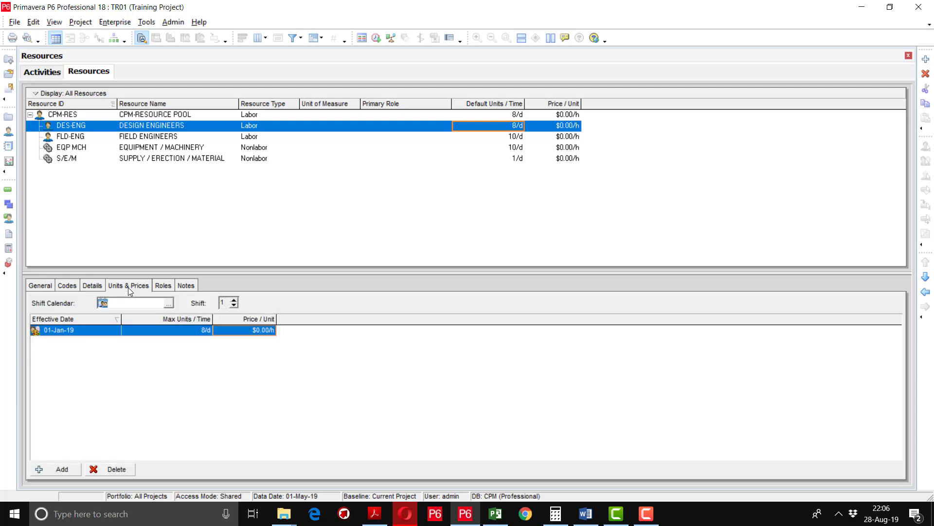
click(264, 332)
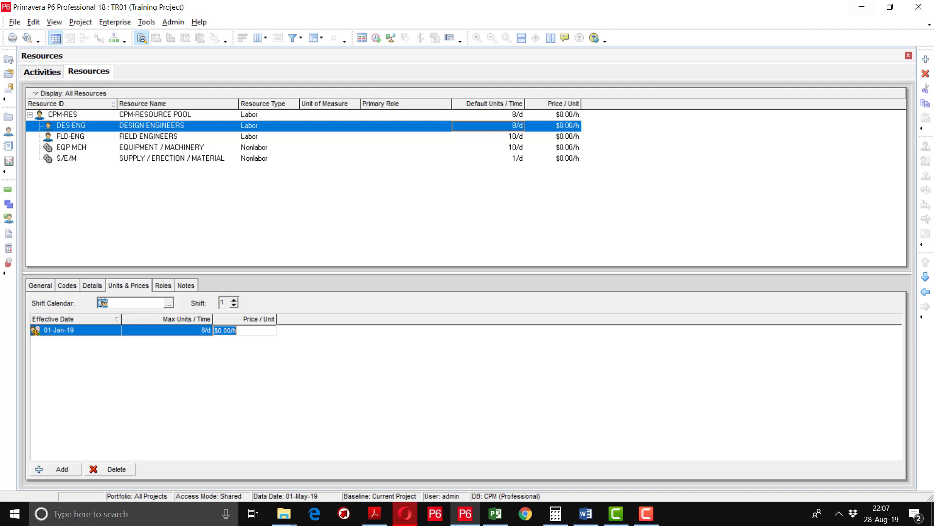
Step: Add DES-01 under DESIGN ENGINEERS with the engineer's name and $25.00/h price, then add another
click(926, 59)
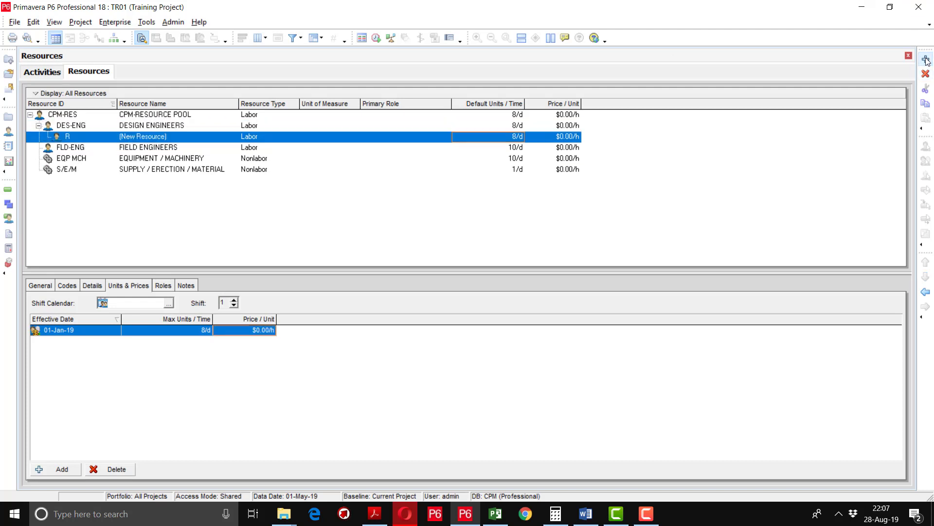
click(91, 139)
text(DES)
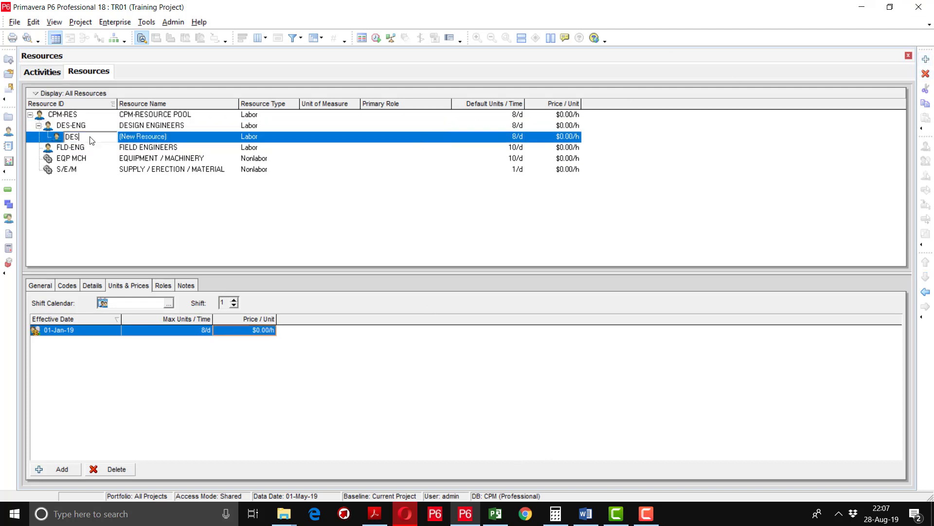
text(-01)
key(Tab)
text(AHMAD)
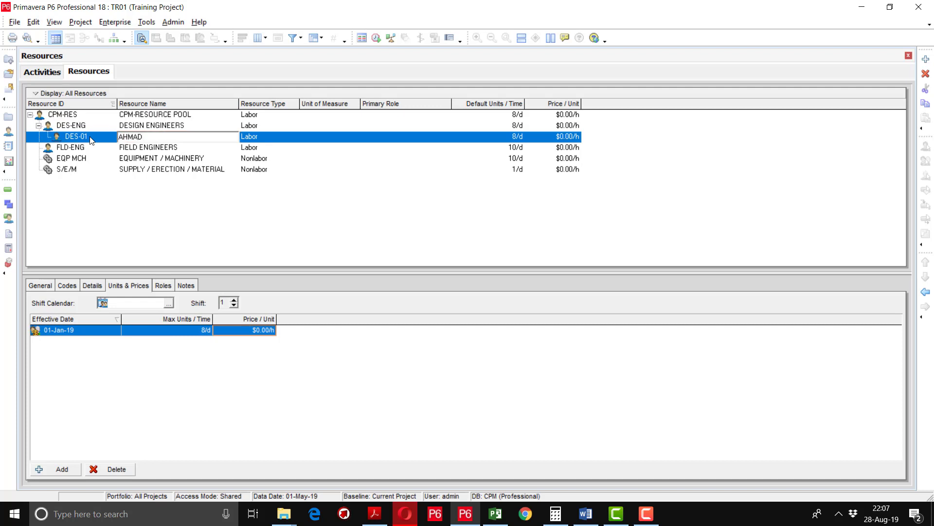
key(Tab)
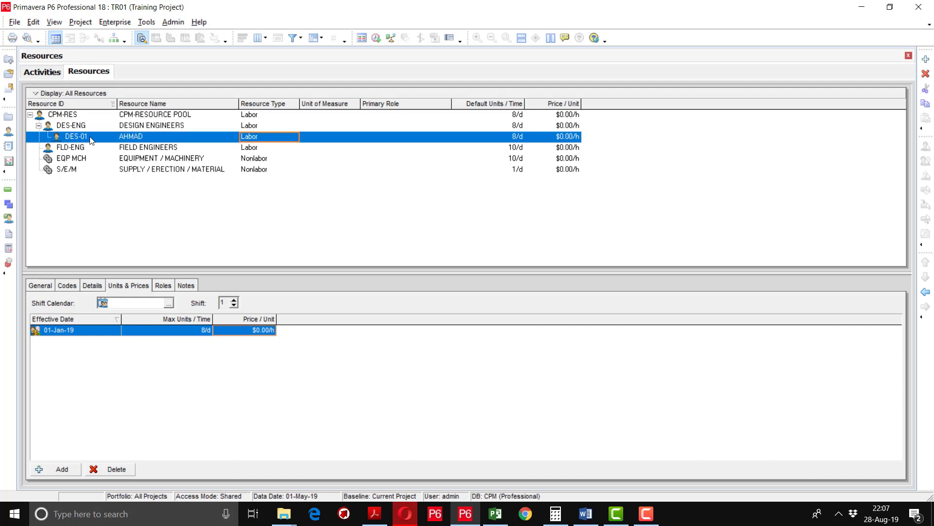
key(Tab)
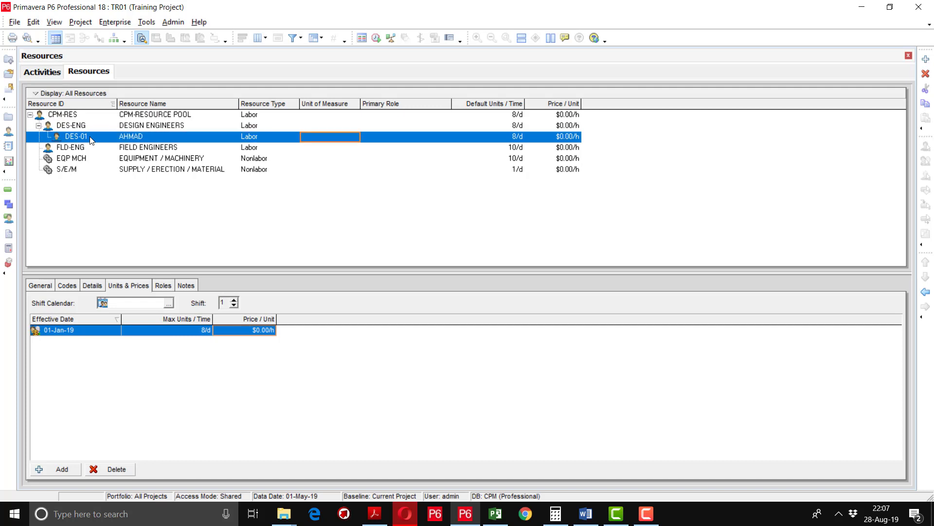
key(Tab)
key(Tab)
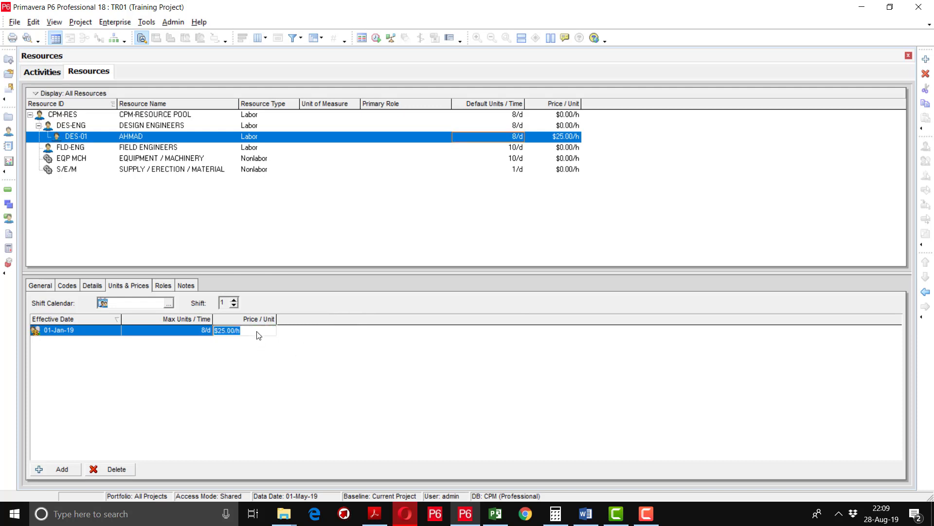
key(Return)
click(927, 60)
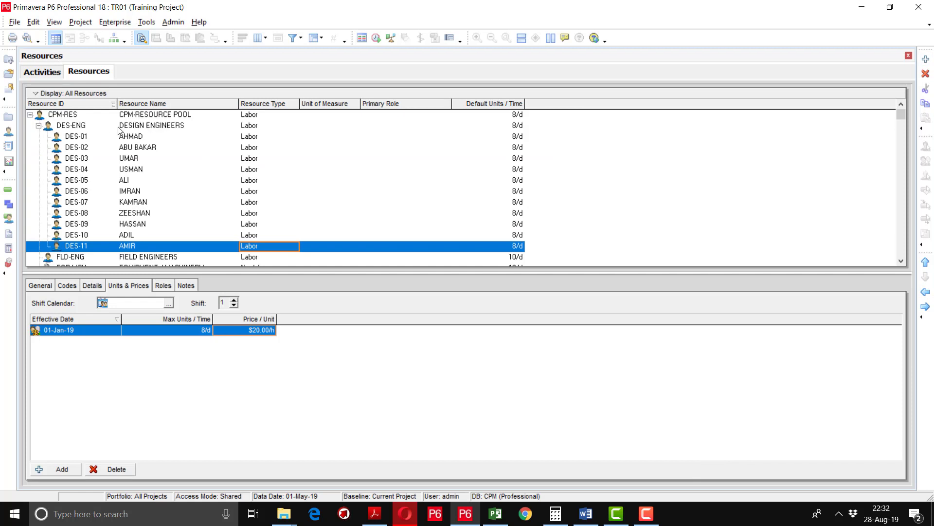
Step: Check the $25.00/h prices of DES-01, DES-02 and DES-03 in Units & Prices
click(138, 137)
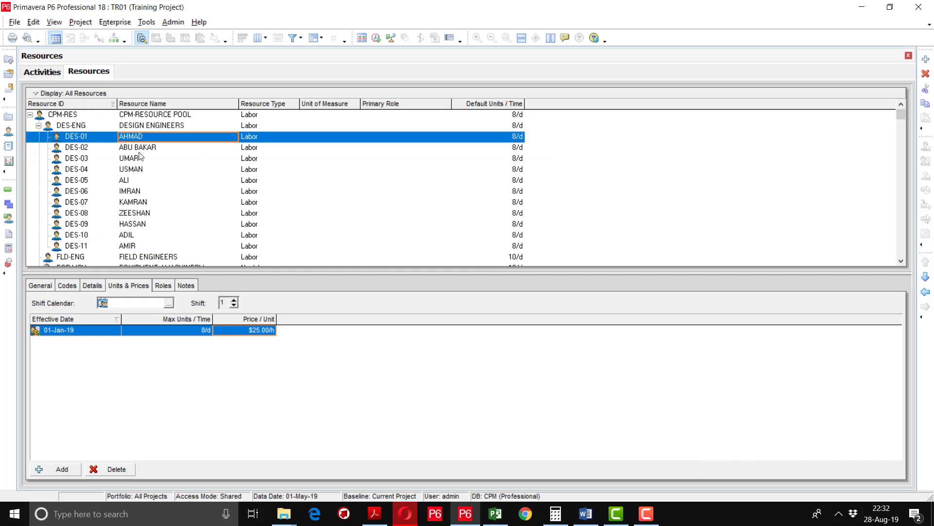
scroll(141, 170, down, 1)
scroll(142, 170, up, 1)
click(148, 150)
click(144, 158)
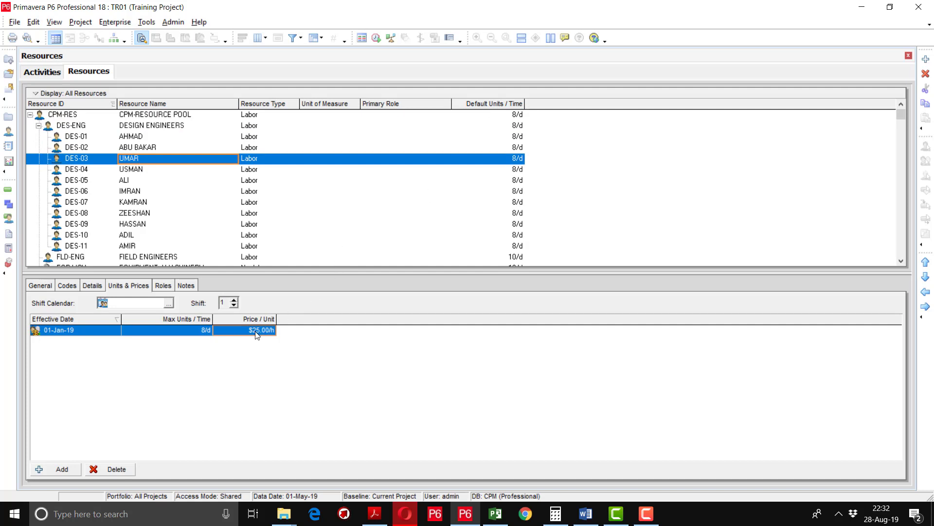
Step: Add the Price / Unit column from the General group to the resource table
right_click(539, 106)
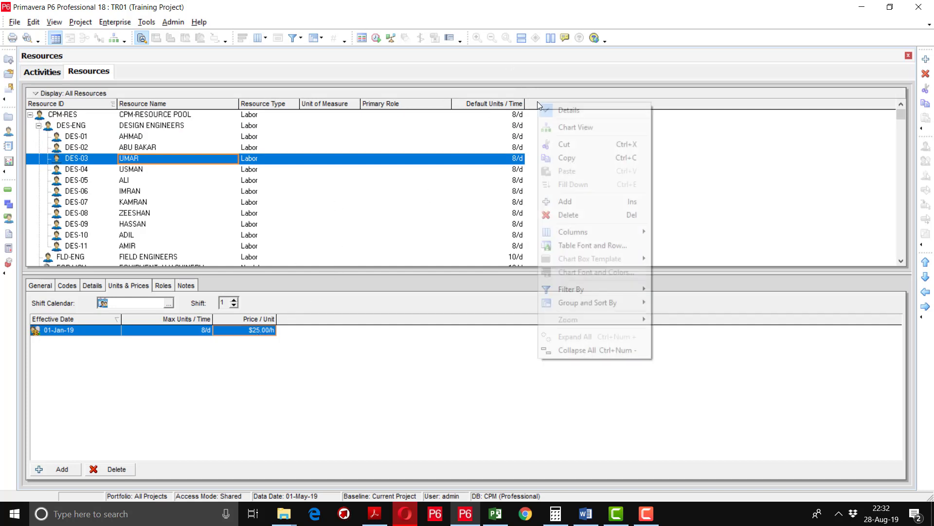
mouse_move(577, 232)
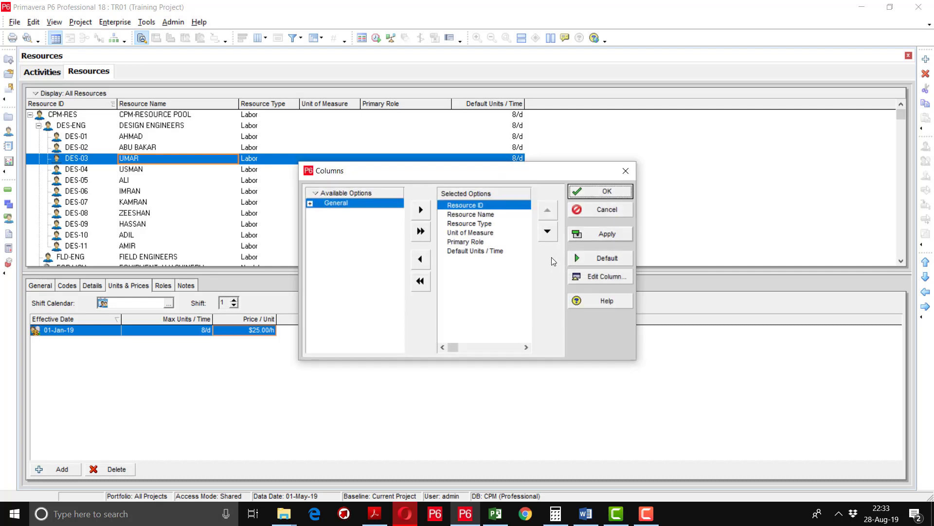
click(311, 204)
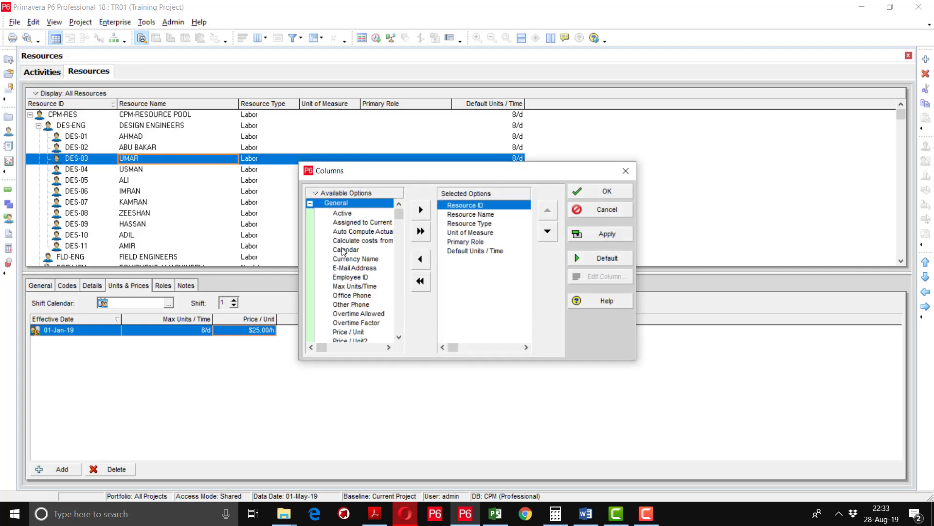
click(352, 332)
click(474, 251)
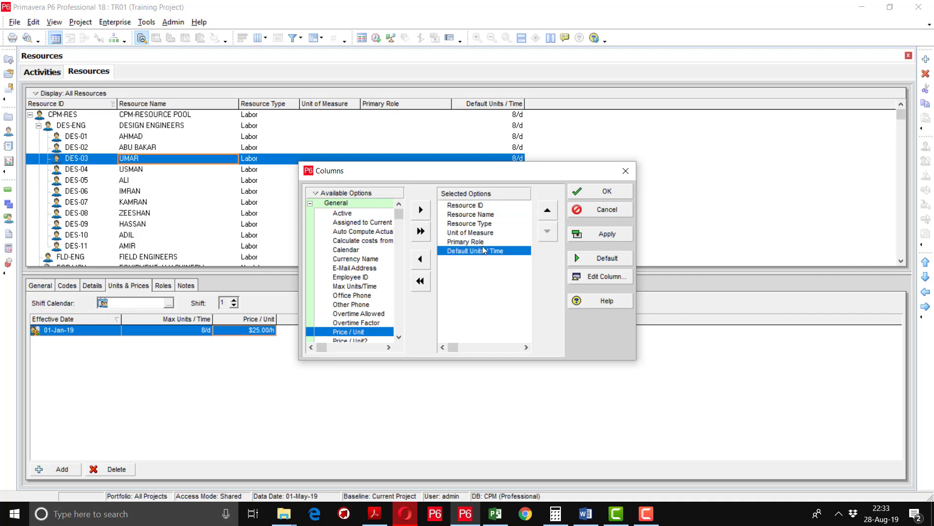
click(421, 210)
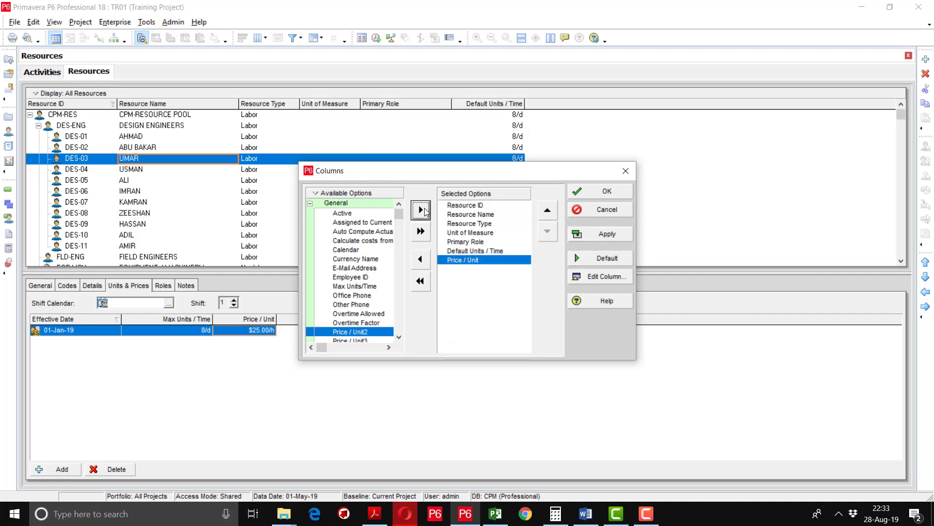
click(600, 234)
click(602, 190)
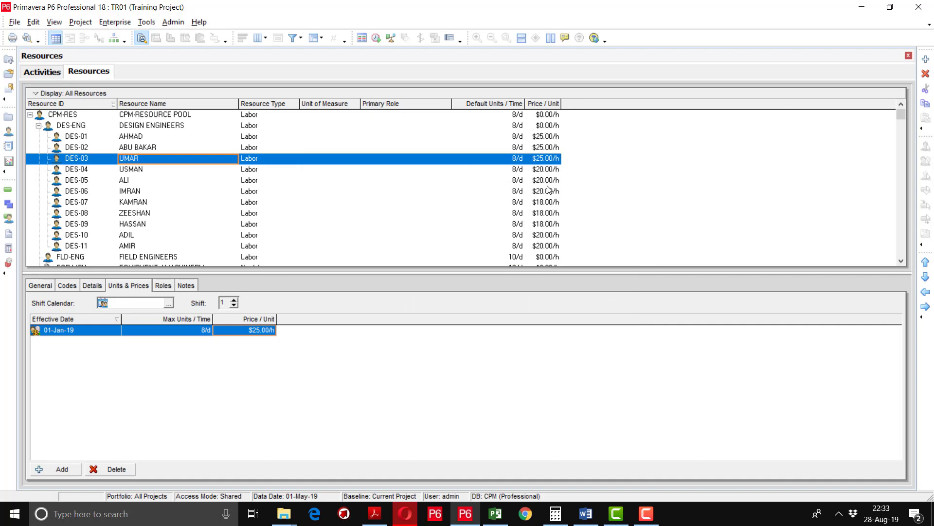
scroll(547, 189, down, 1)
scroll(543, 206, up, 2)
Step: Select the FLD-ENG group and insert a new Labor resource R beneath it
click(548, 159)
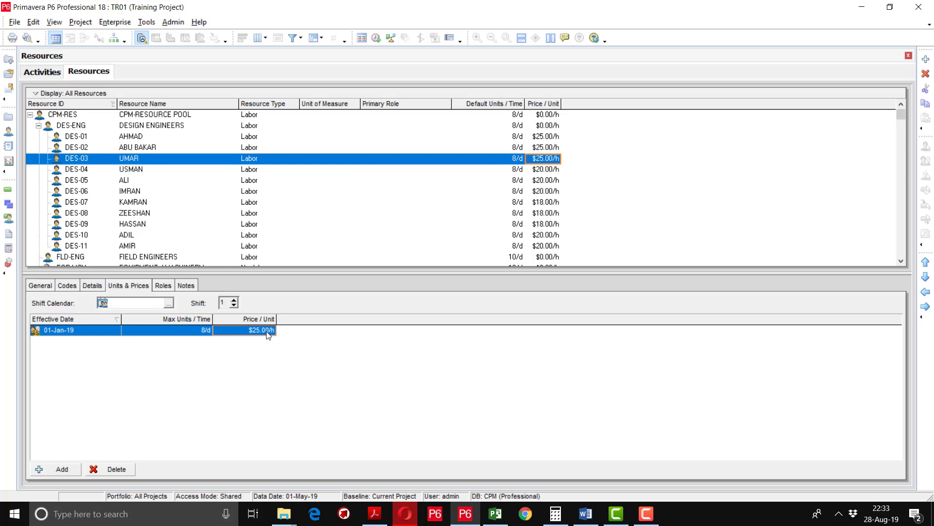
click(175, 206)
scroll(175, 209, down, 1)
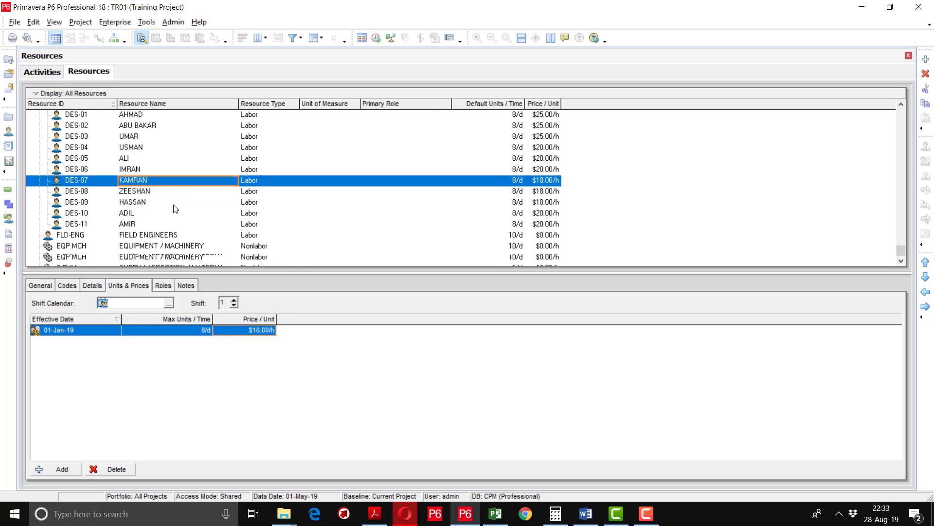
scroll(174, 209, up, 1)
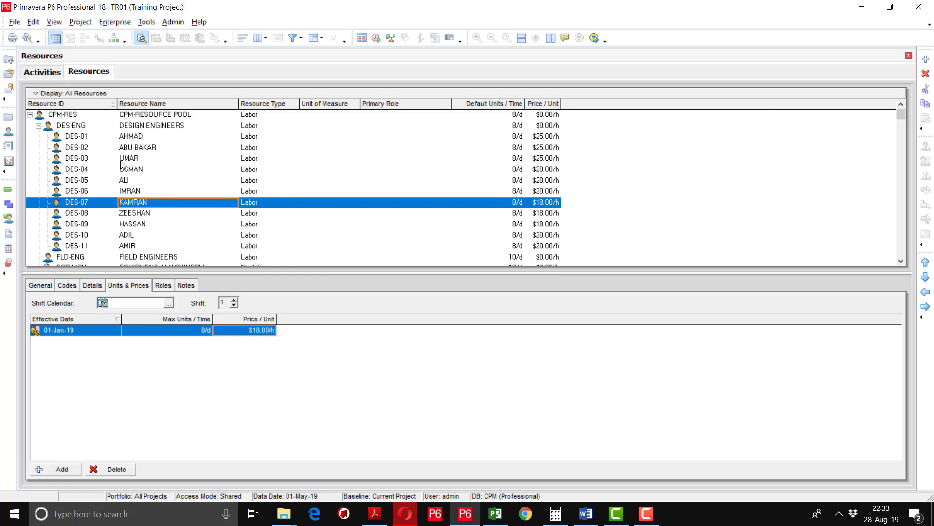
click(143, 128)
scroll(136, 141, down, 2)
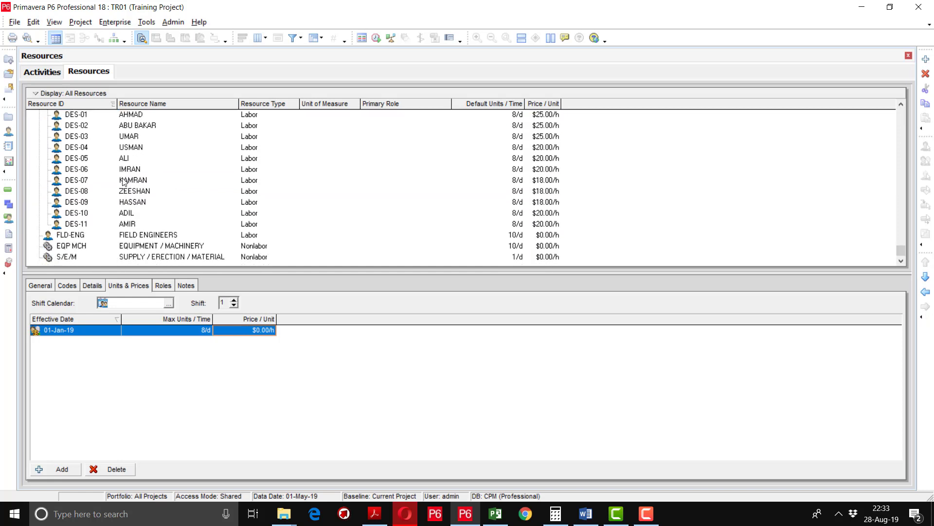
click(81, 235)
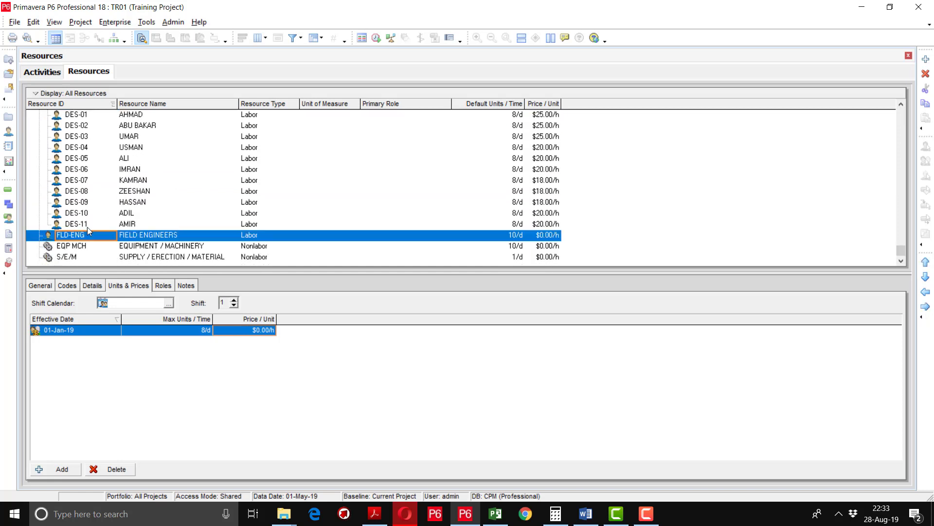
click(927, 59)
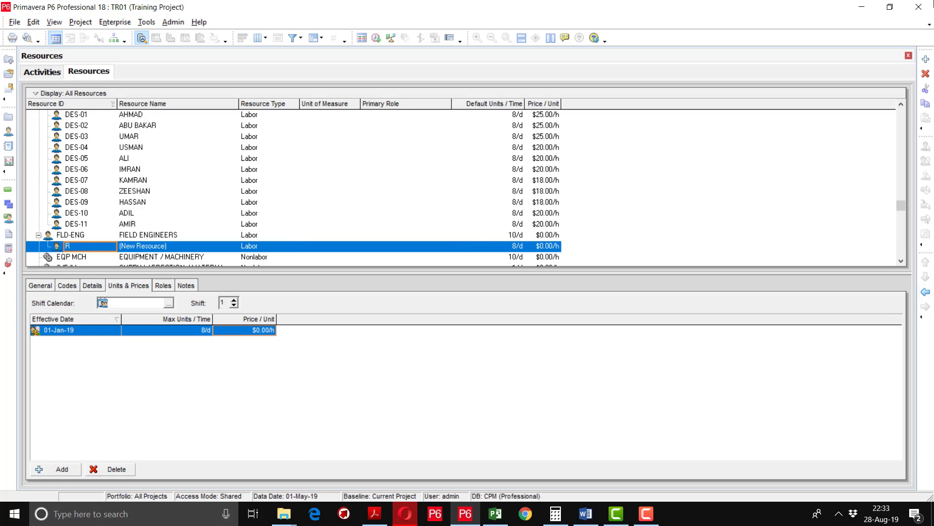
Step: Give the new resource ID FLD-01 and enter the field engineer's name
click(79, 246)
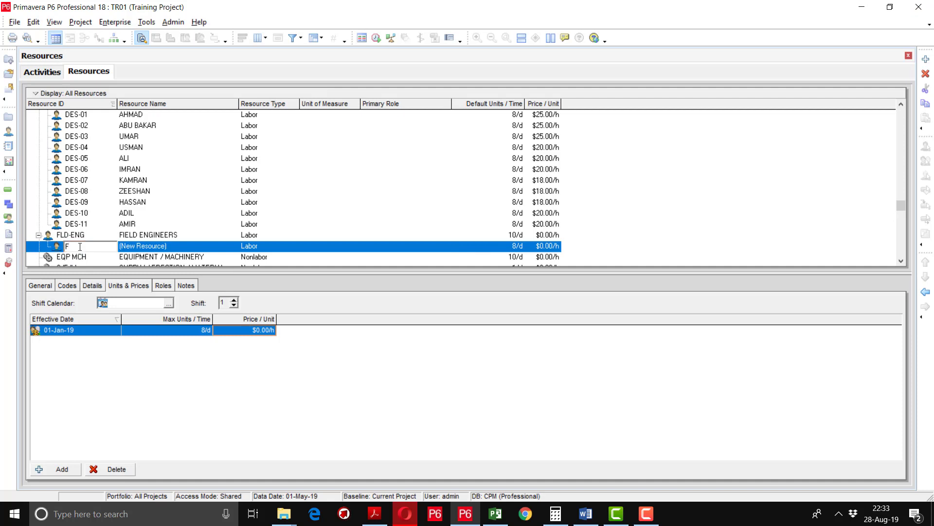
text(LD-01)
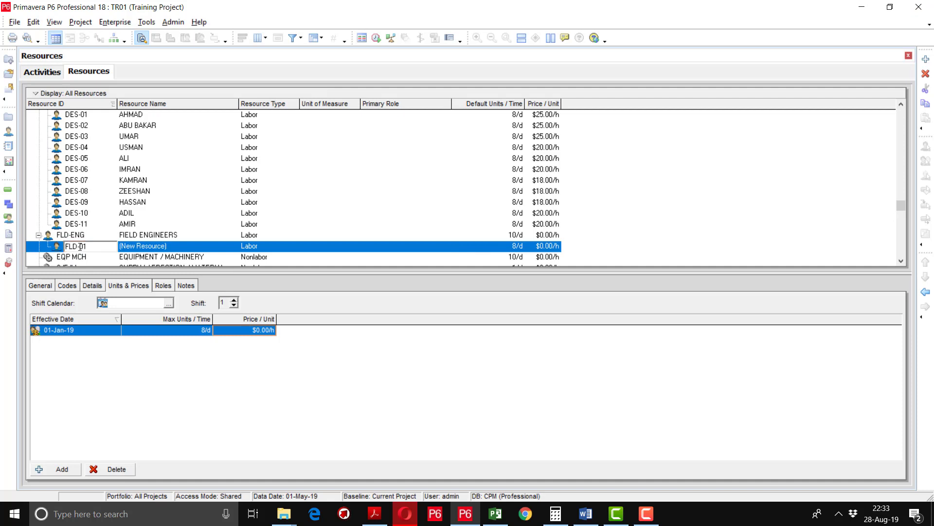
key(Tab)
text(ADEEL)
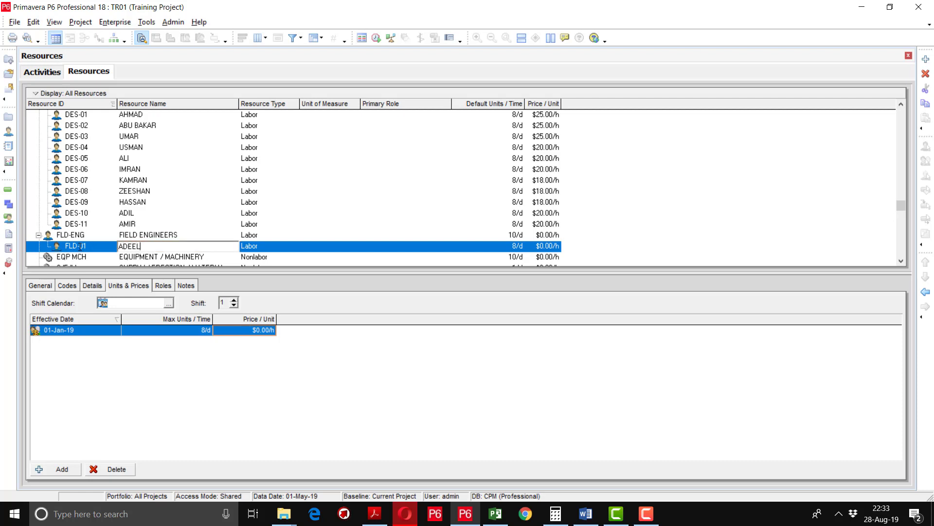
key(Tab)
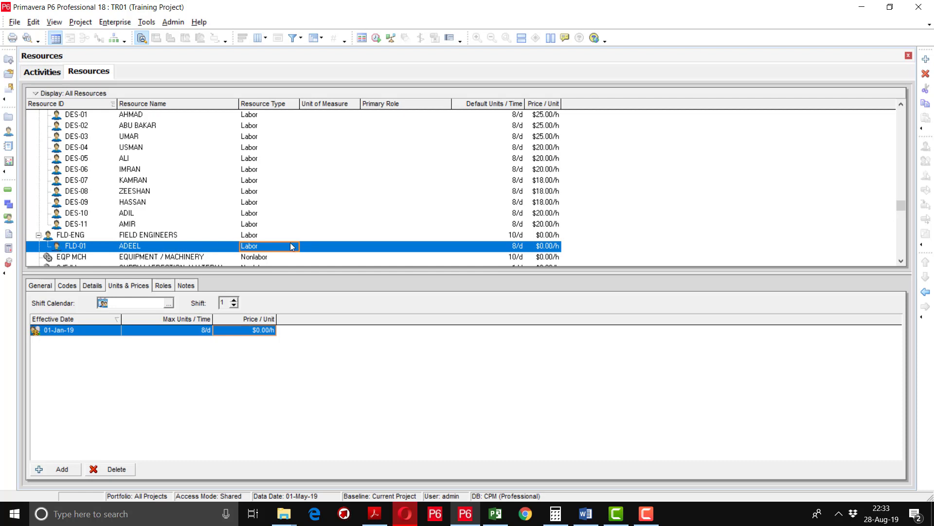
Step: Set FLD-01's default units to 10/d and its price to $25.00/h
click(516, 248)
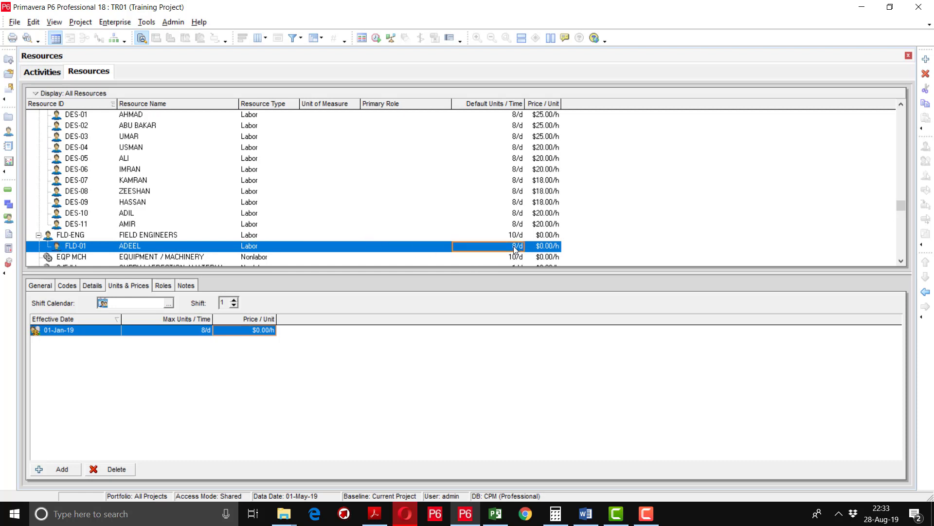
click(516, 248)
text(10)
key(Return)
click(256, 333)
text(25)
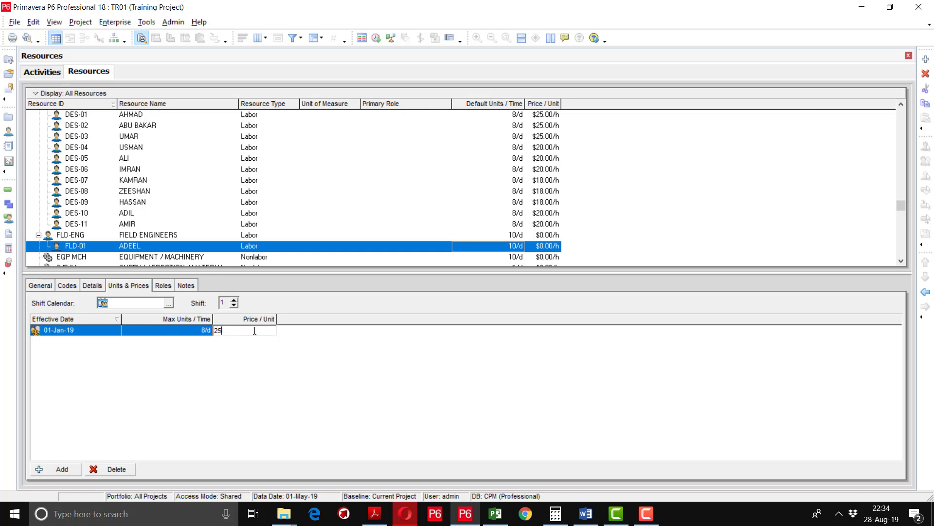
key(Return)
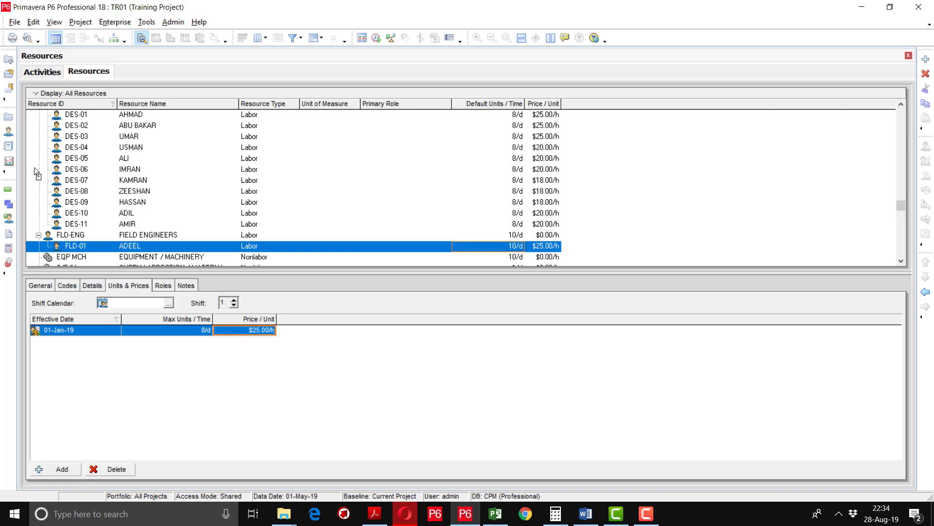
Step: Enlarge the resource list, collapse FLD-ENG and DES-ENG, and select EQP MCH
click(211, 160)
scroll(212, 161, up, 1)
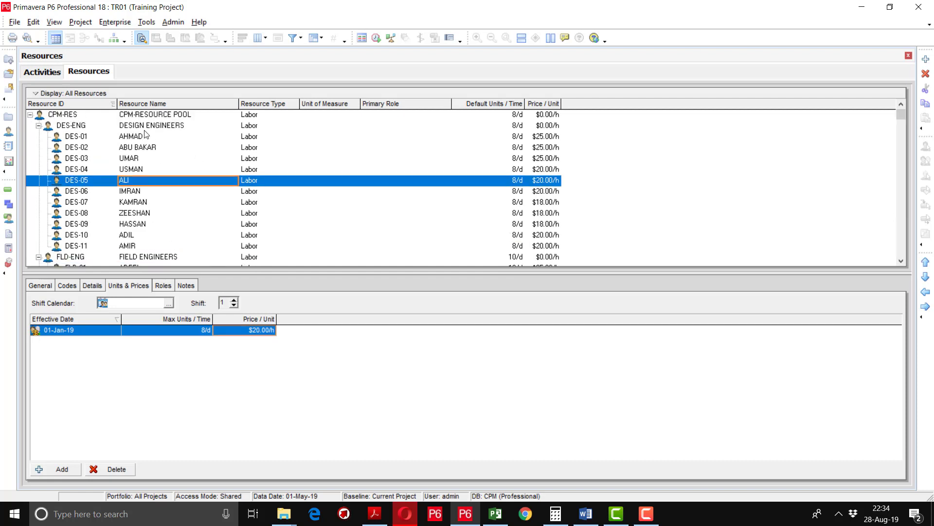
scroll(146, 139, down, 1)
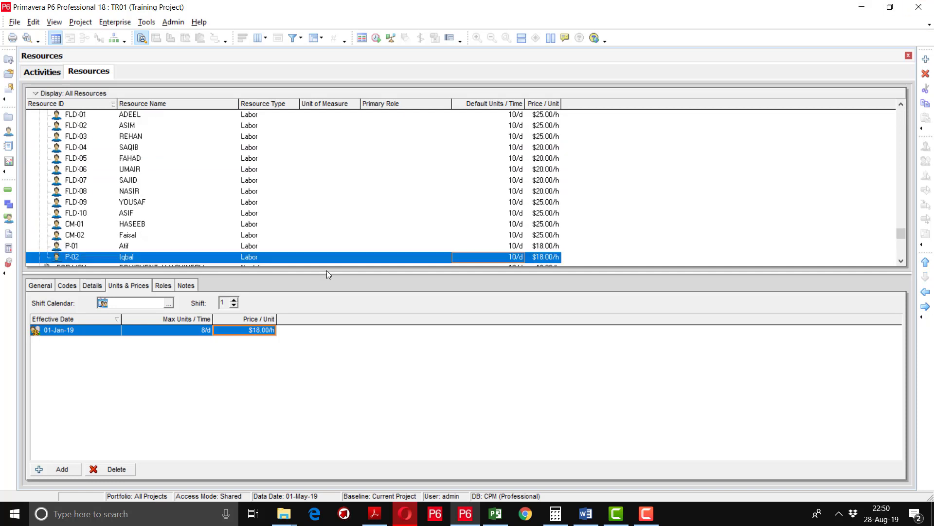
drag(328, 270, 341, 337)
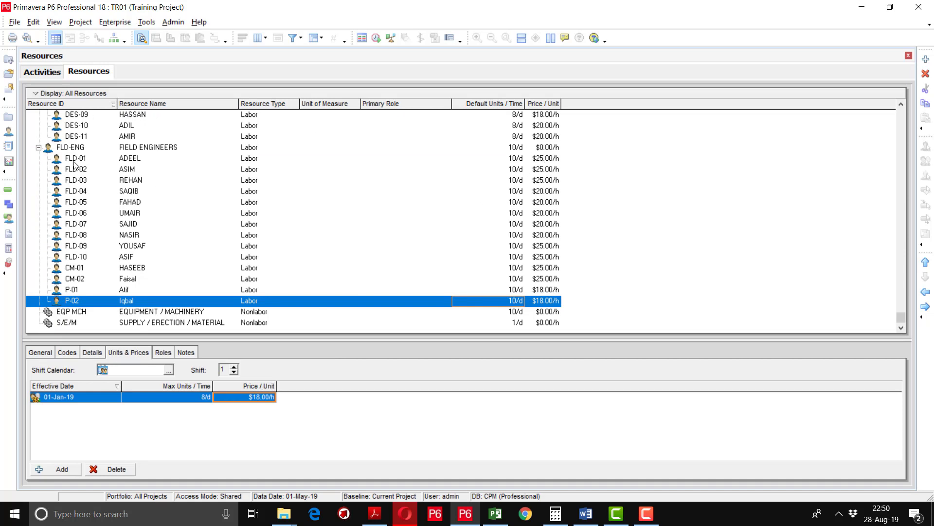
click(39, 147)
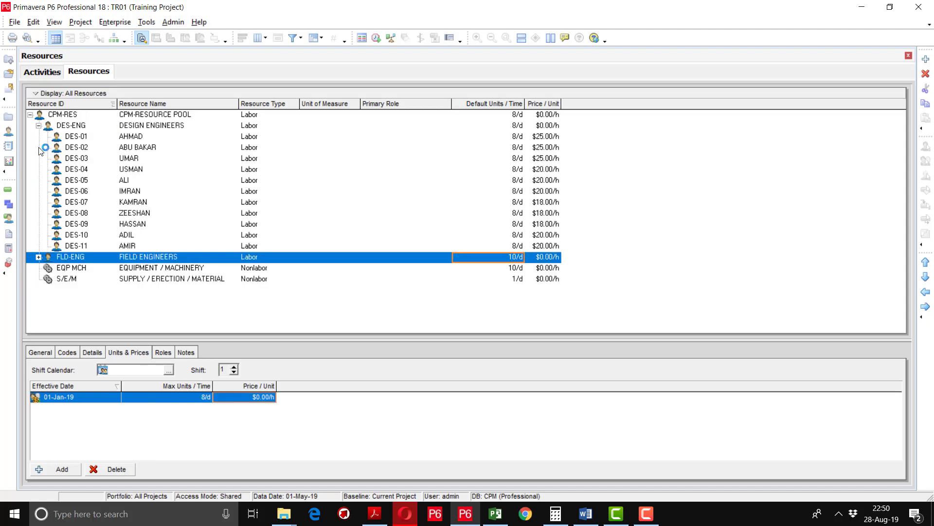
click(38, 126)
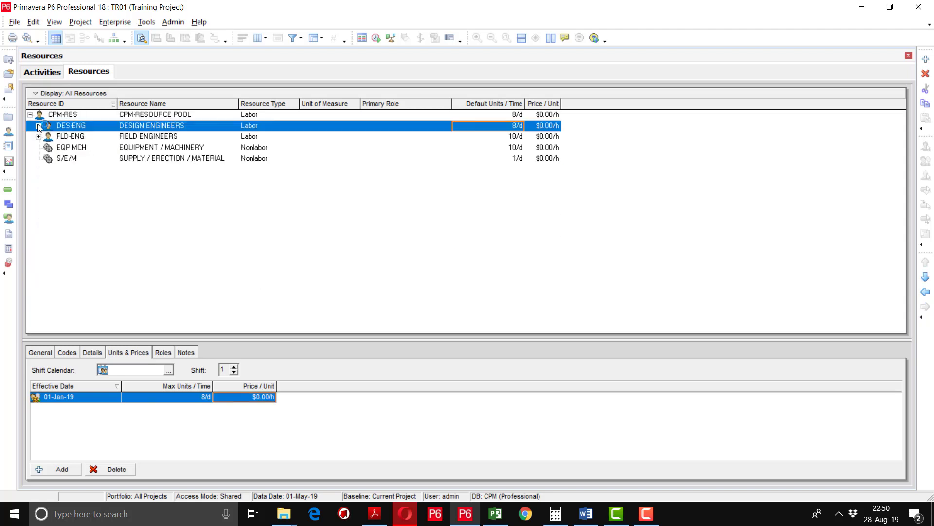
click(80, 150)
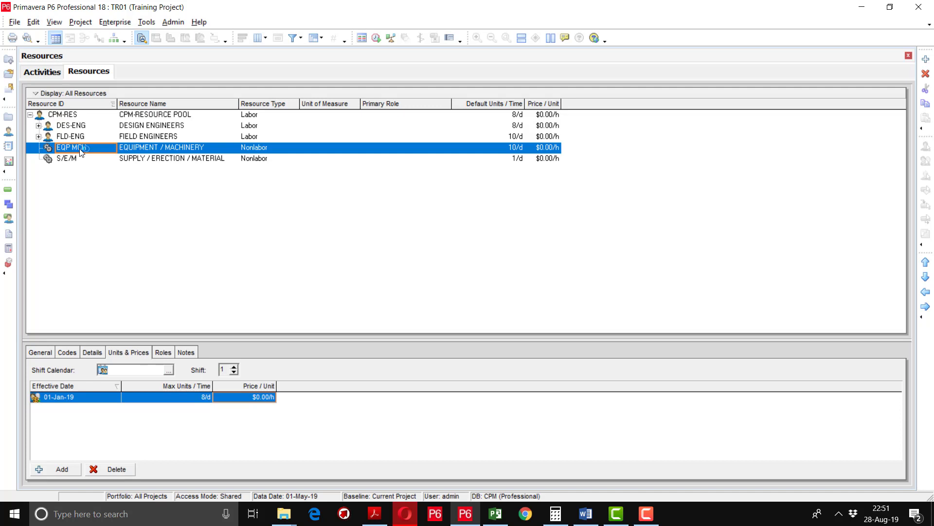
Step: Add resource CR-01 named CRANE-01 (50 TON) under EQP MCH
click(926, 59)
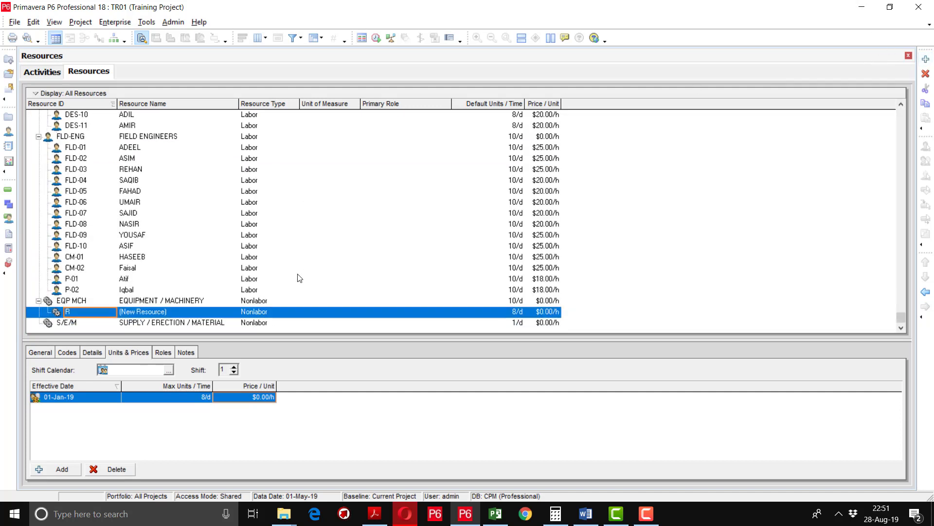
text(R)
click(108, 314)
text(CR-01)
key(Tab)
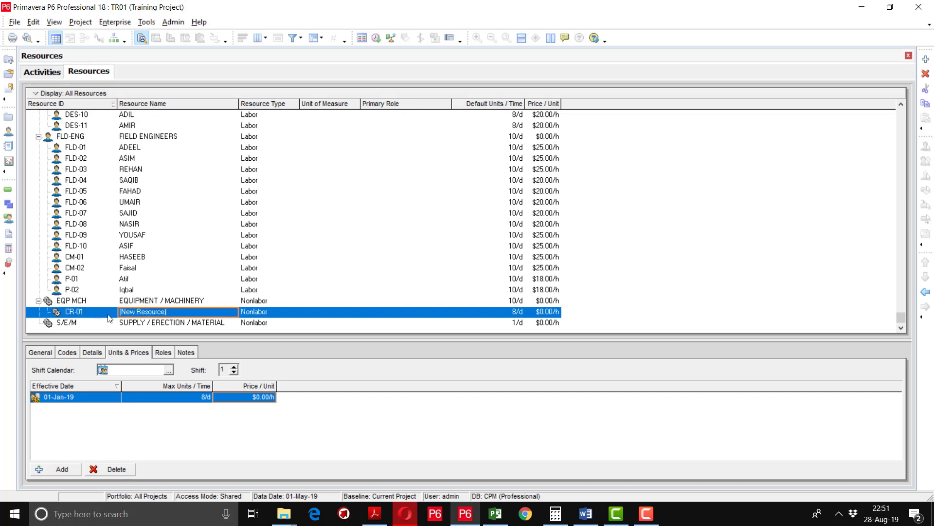
text(CRAN)
key(BackSpace)
key(BackSpace)
key(BackSpace)
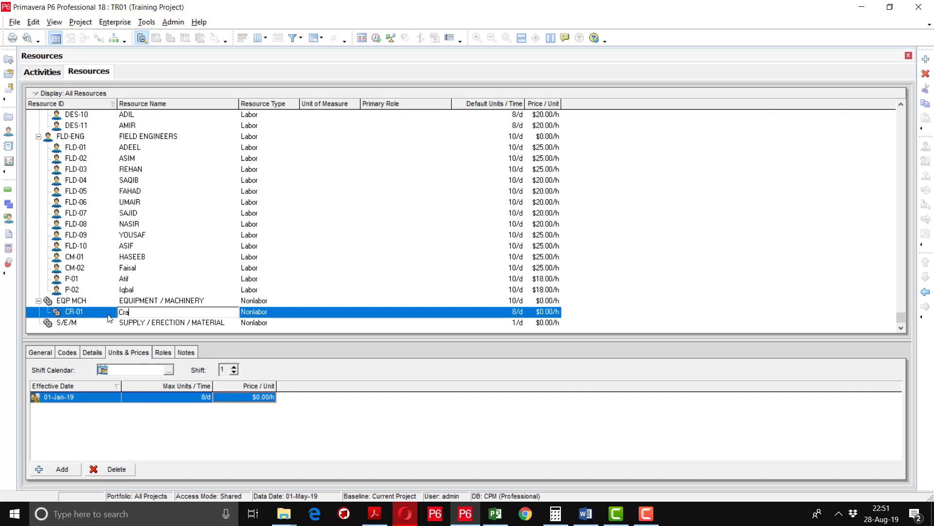
text(RANE)
text(-01 ()
text(50)
text( TONS)
key(Tab)
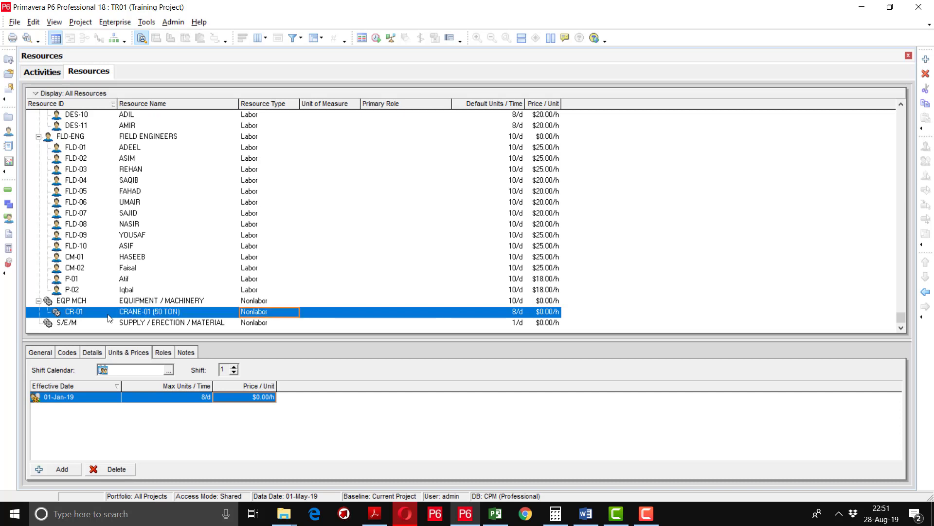
Step: Set CR-01 to 10/d default units and $75.00/h, and start another resource
key(Tab)
key(Tab)
key(Tab)
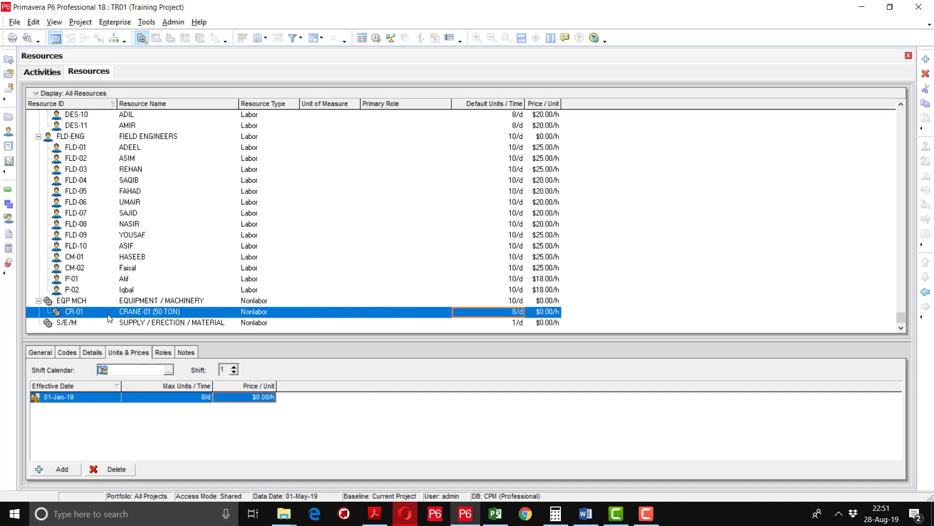
text(10)
key(Return)
click(253, 400)
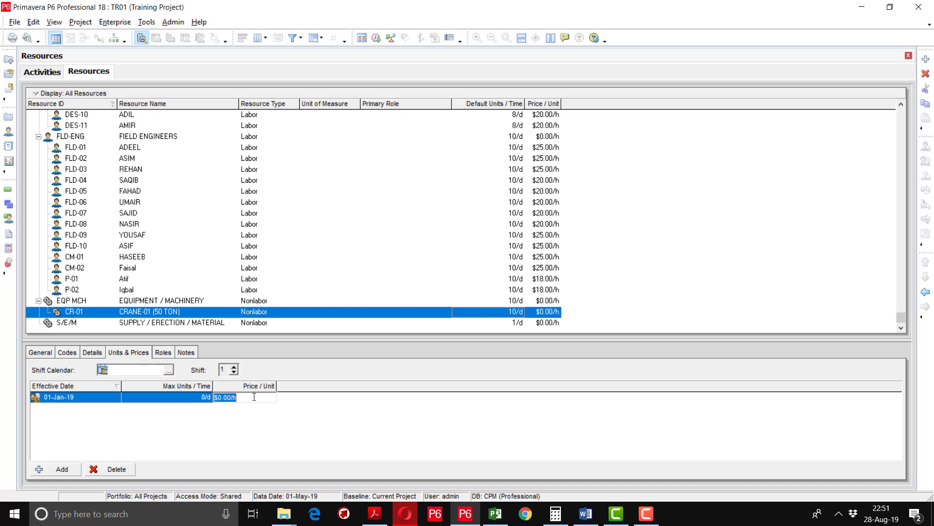
text(75)
key(Return)
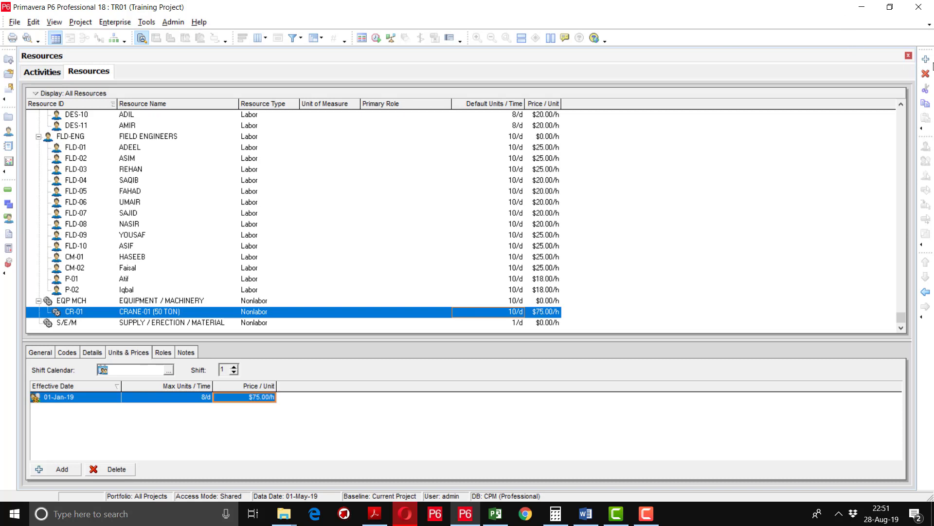
click(926, 59)
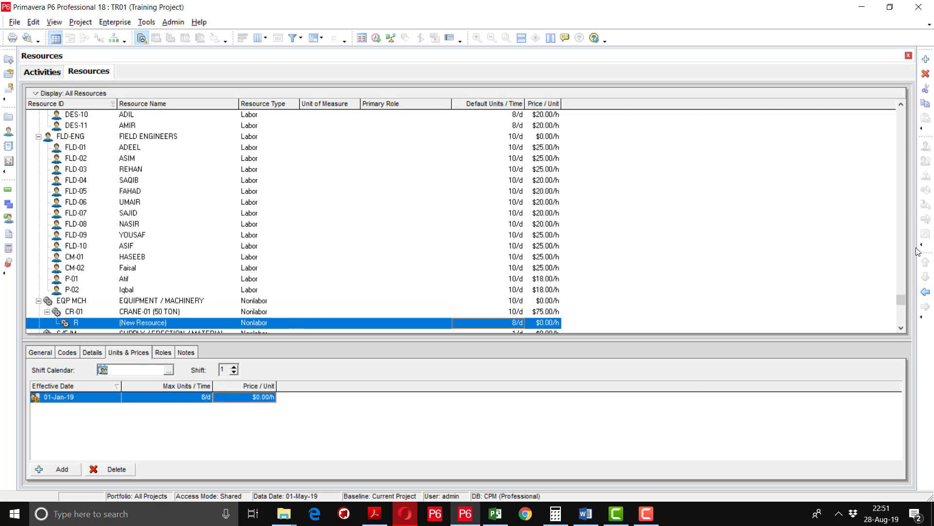
Step: Move the new resource to CR-01's level as CR-02, named CRANE-02 (15 TON)
click(925, 296)
click(81, 322)
text(CR-0)
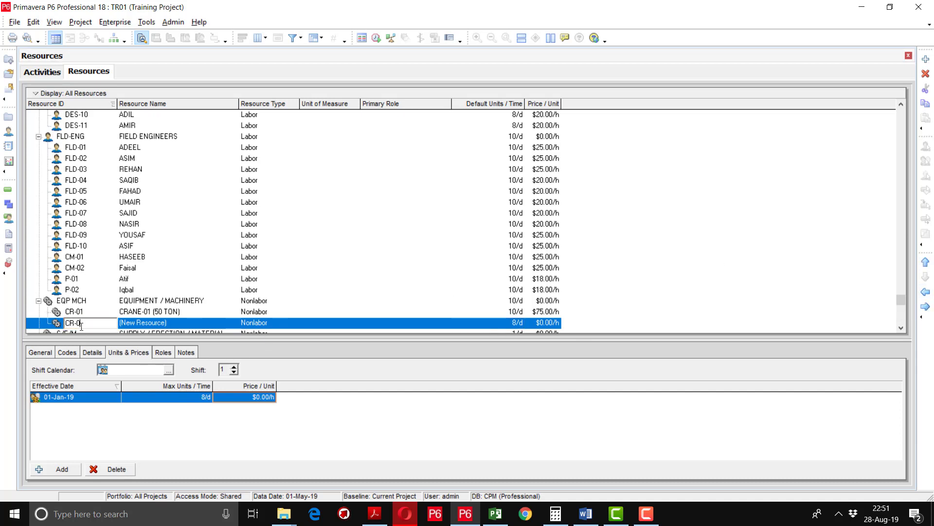
text(2)
key(Tab)
text(V)
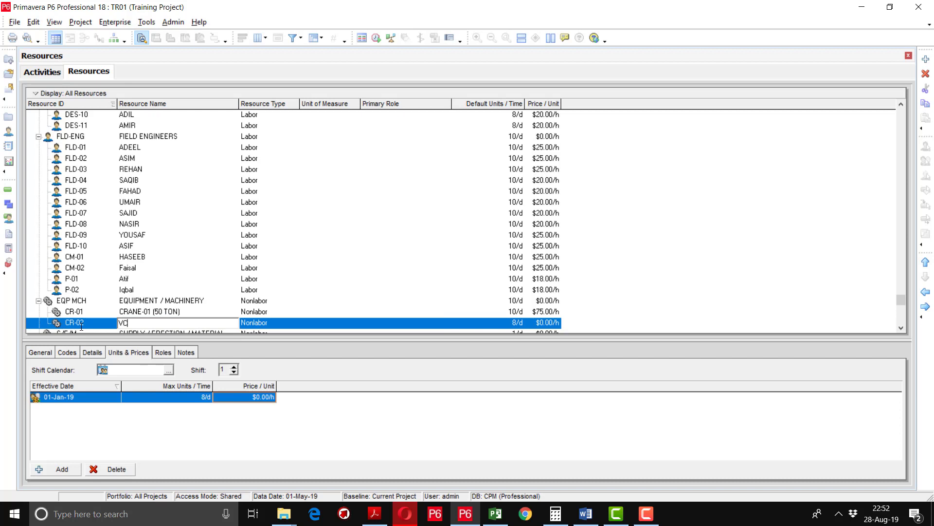
text(RANE)
key(BackSpace)
key(BackSpace)
text(NE-02)
key(Tab)
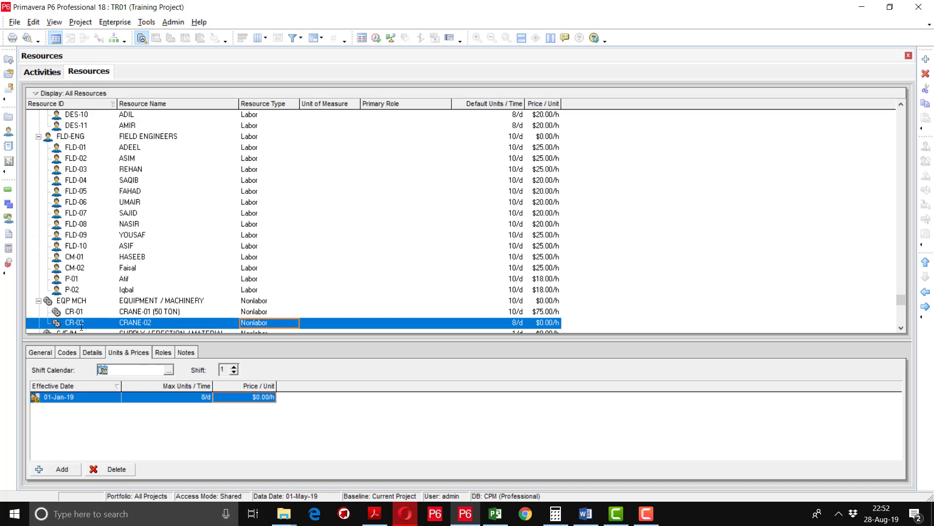
click(171, 323)
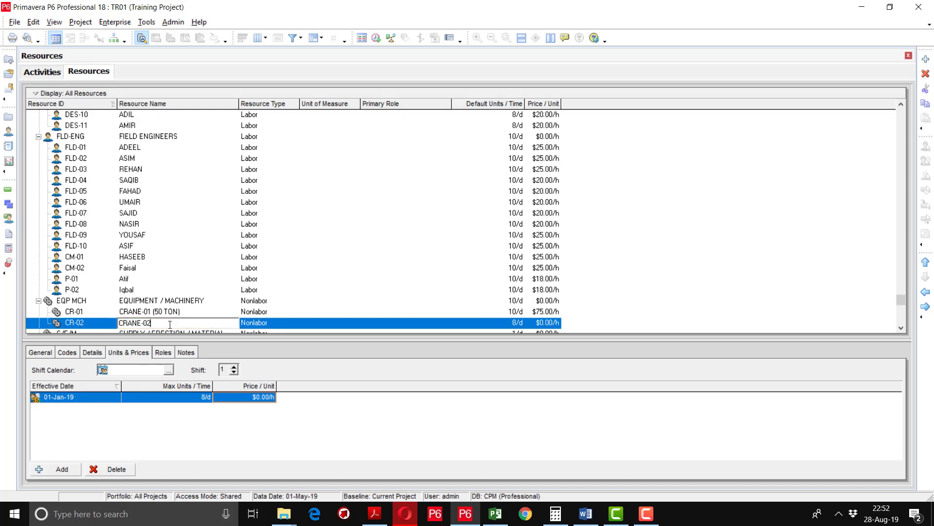
text((15 TON)
key(Tab)
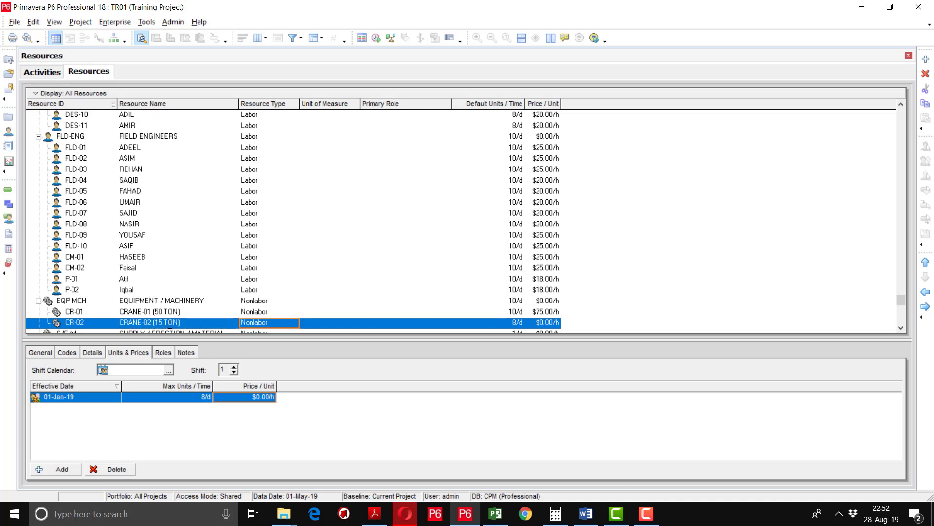
Step: Set CR-02's default units to 10/d and its price to $40.00/h
click(511, 323)
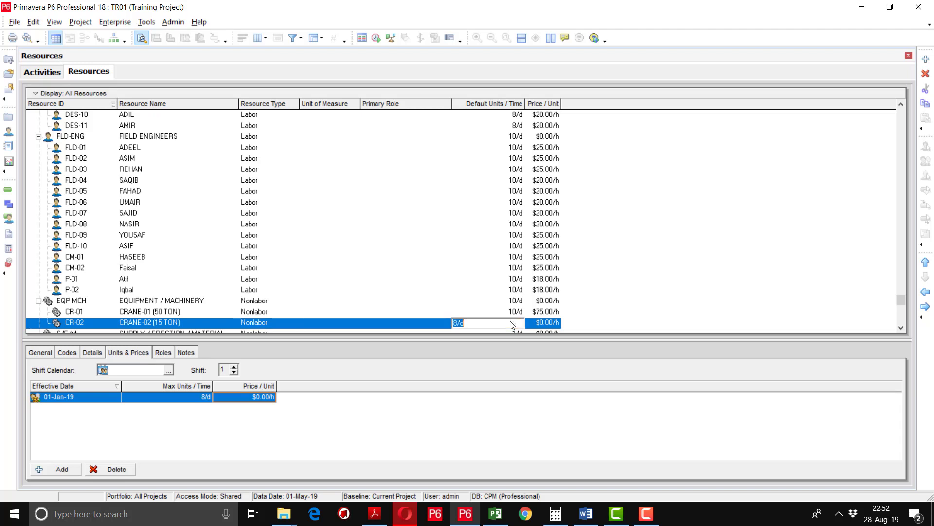
text(10)
key(Return)
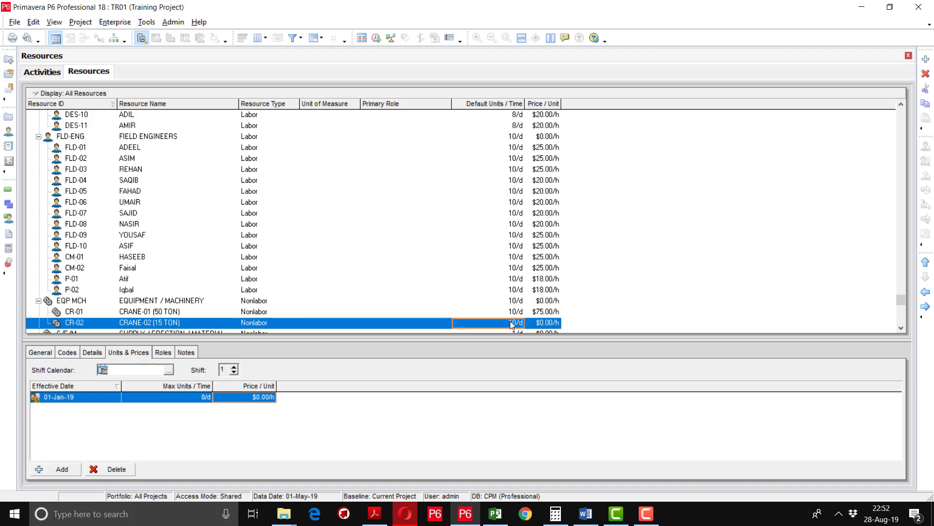
click(253, 398)
text(45)
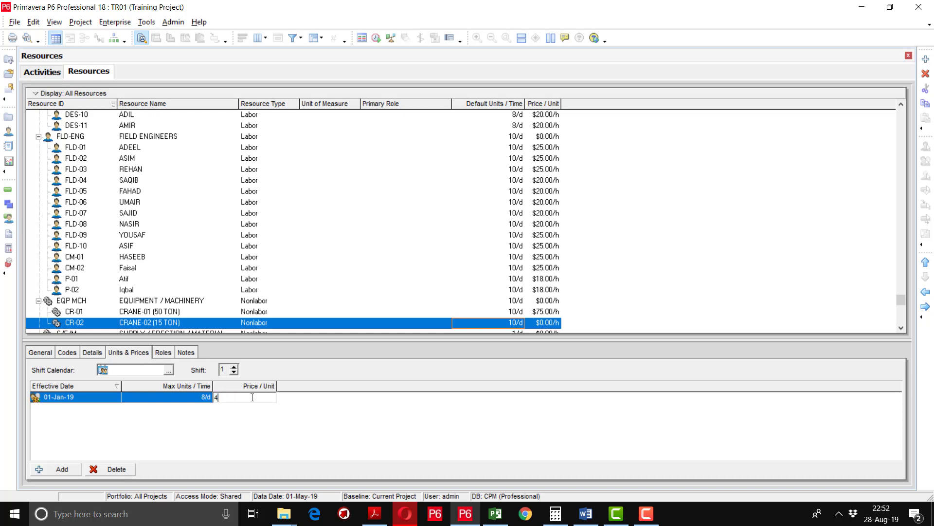
key(BackSpace)
key(BackSpace)
text(40)
key(Return)
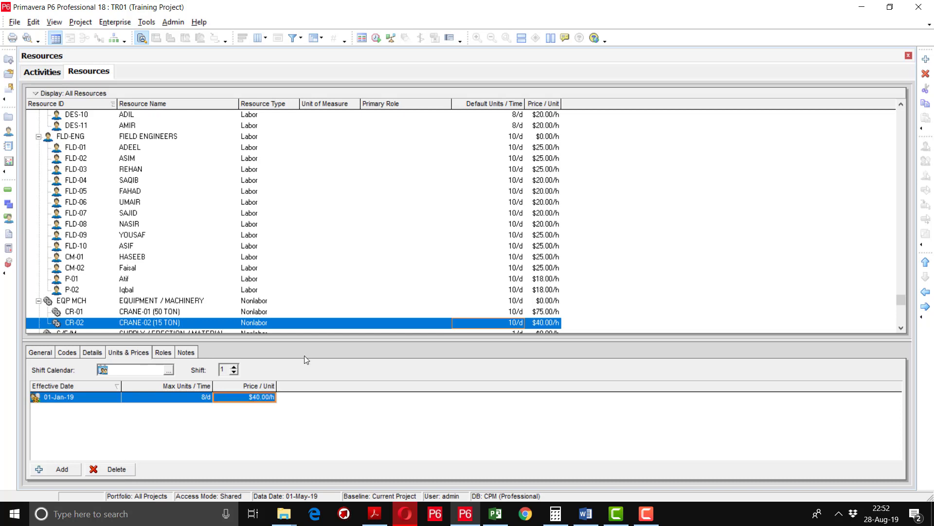
click(901, 330)
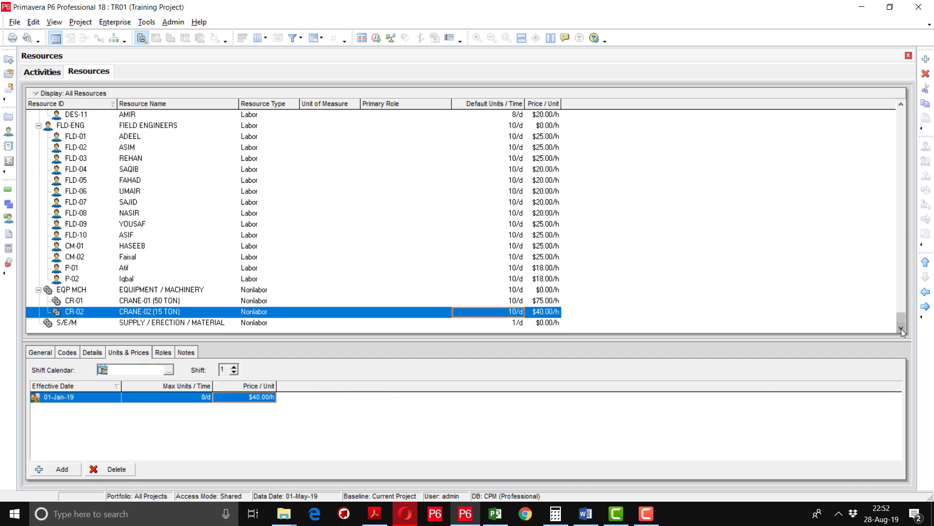
Step: Change S/E/M's resource type to Material and confirm the switch
click(148, 324)
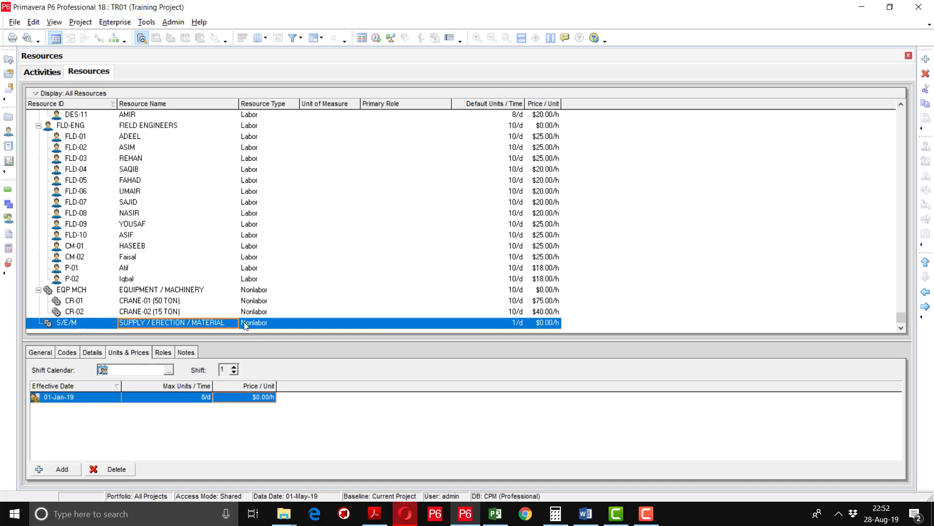
click(261, 322)
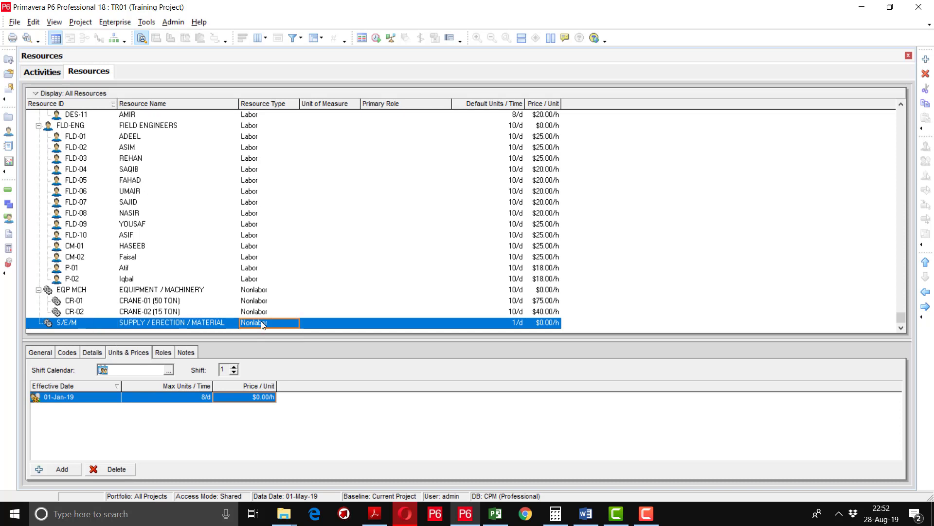
click(261, 324)
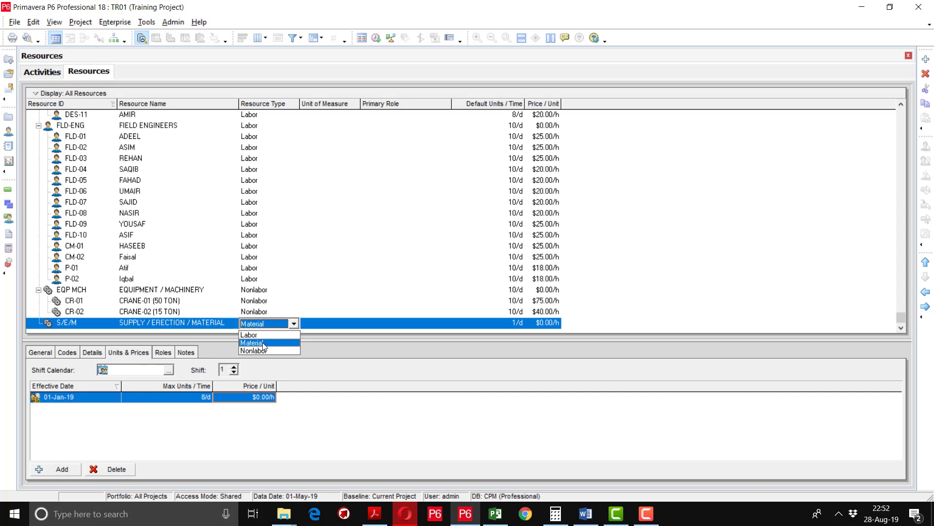
click(262, 344)
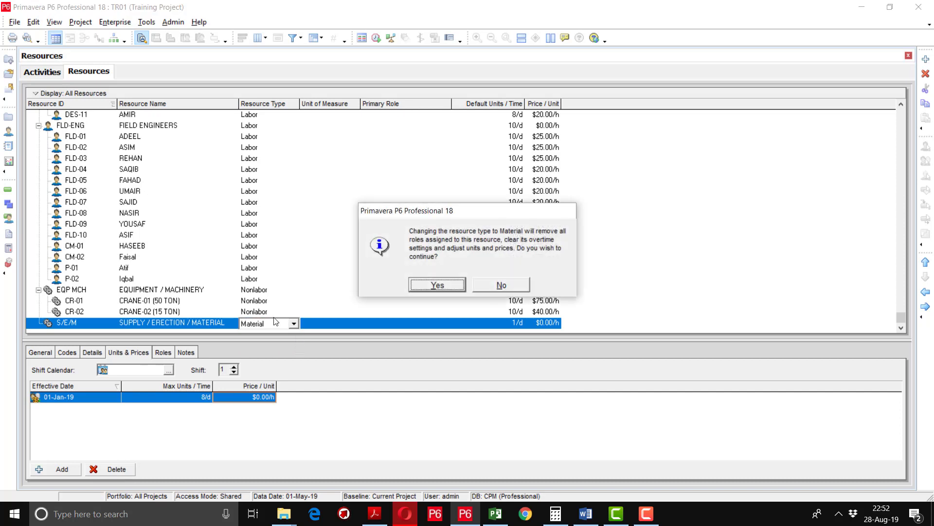
click(437, 286)
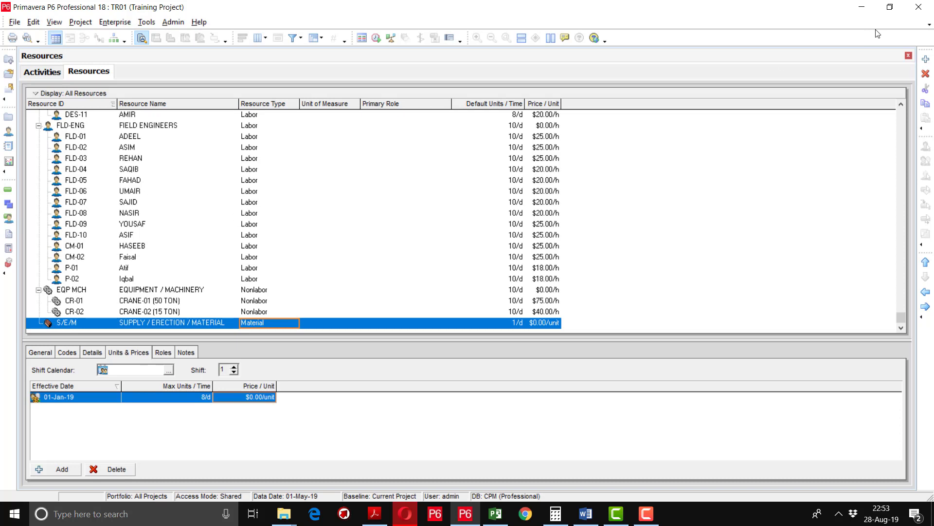
Step: Add resource EXC named EXCAVATION under S/E/M
click(926, 59)
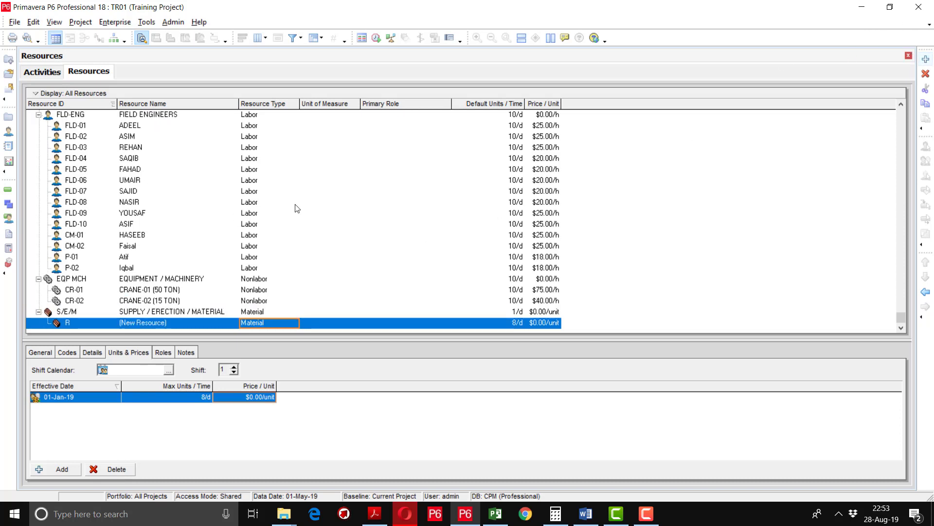
click(80, 325)
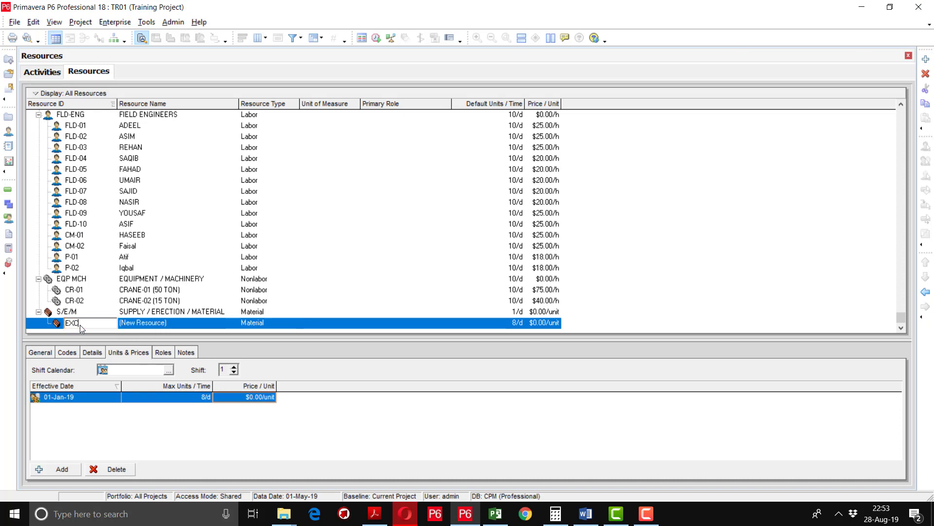
key(Tab)
text(E)
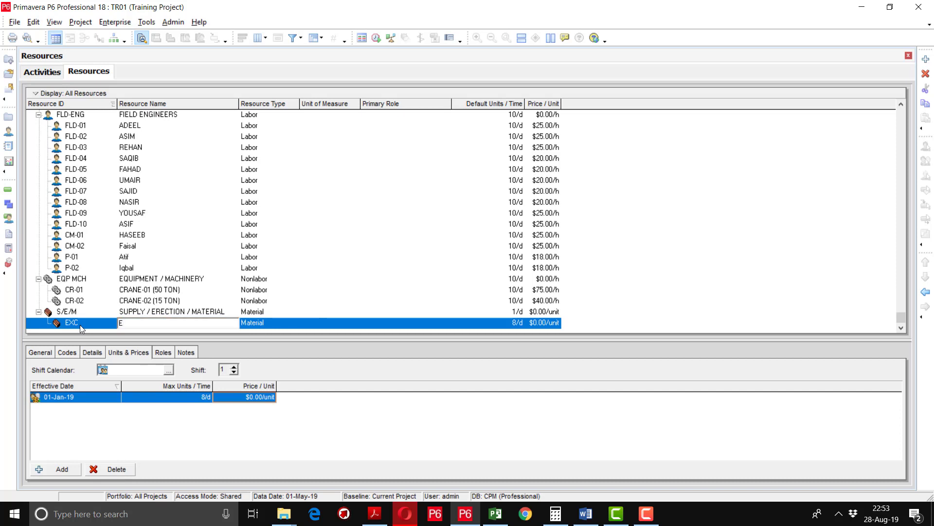
text(XCAVATION)
key(Tab)
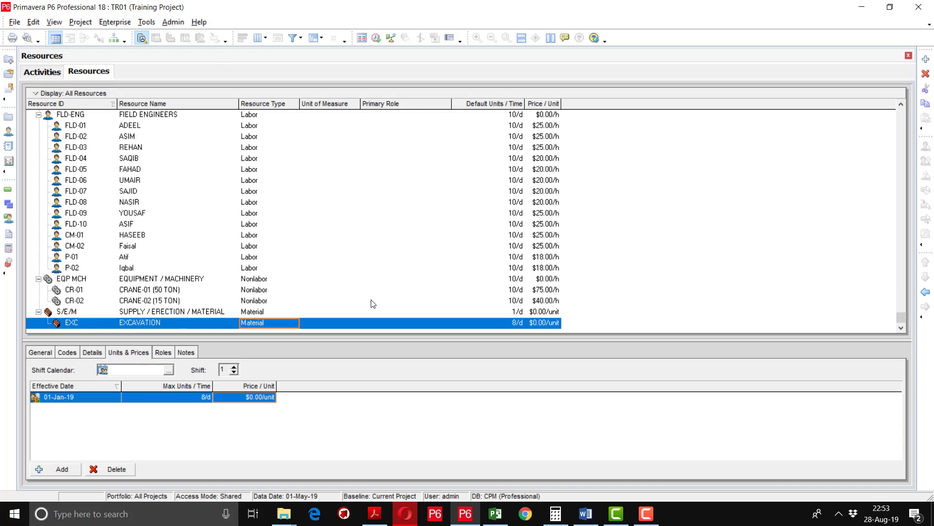
Step: Check EXC's unit of measure list, which is empty, and close it
click(355, 327)
click(355, 324)
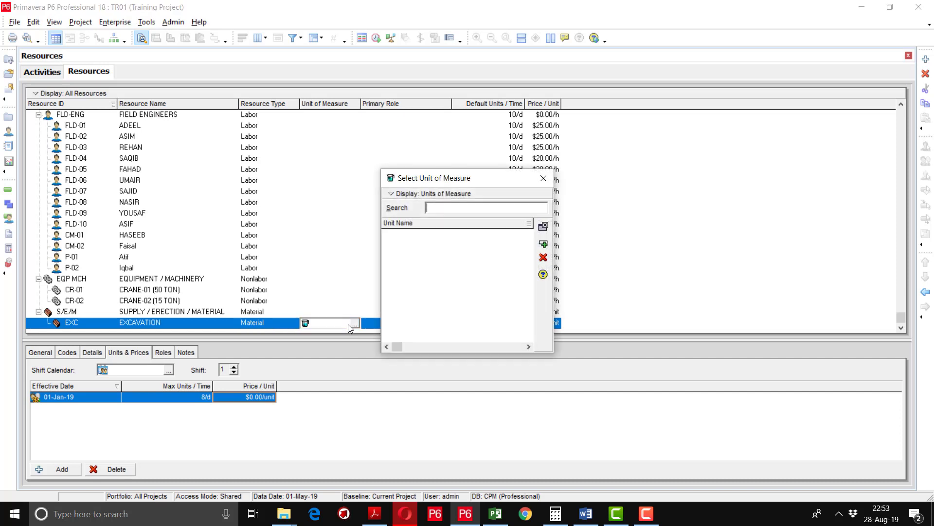
click(428, 195)
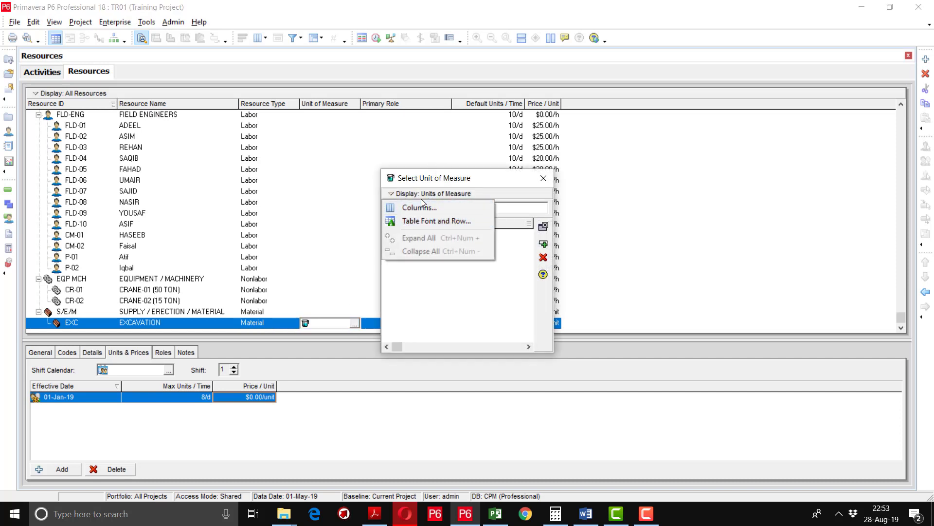
click(422, 194)
click(421, 194)
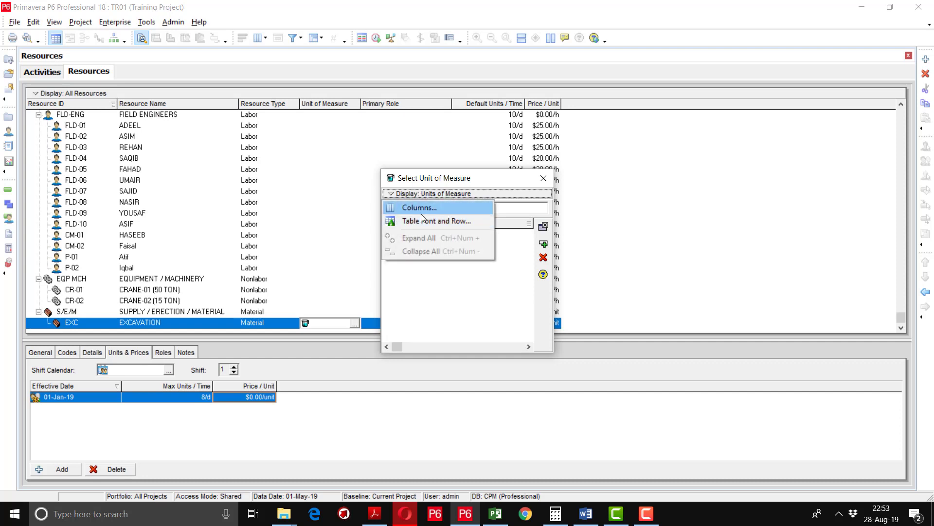
click(592, 229)
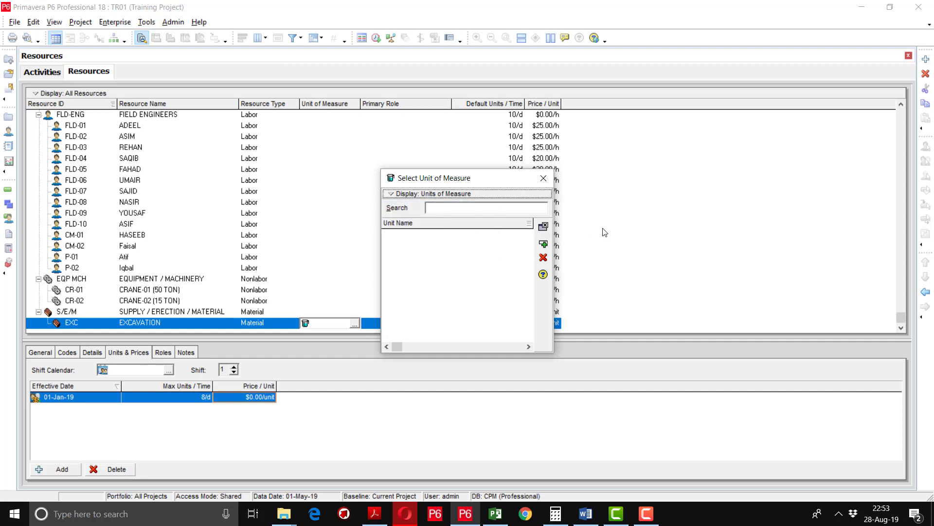
click(544, 178)
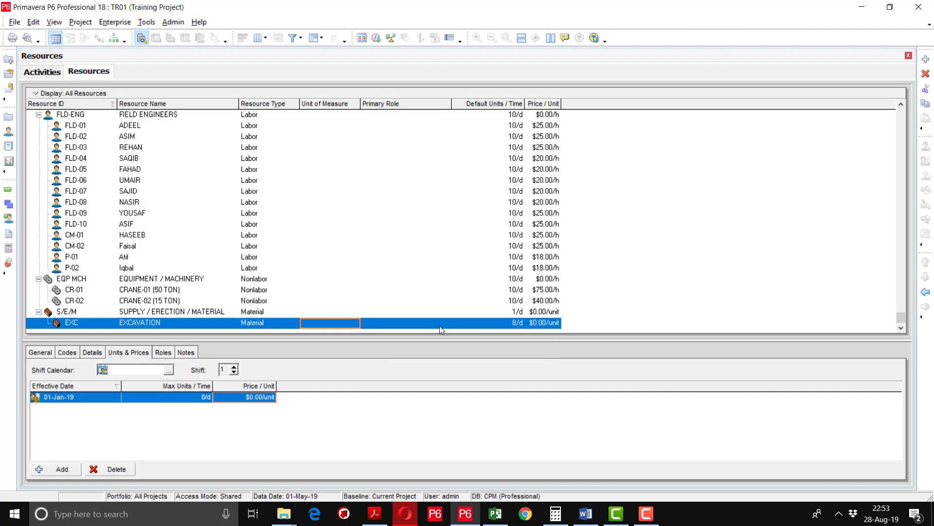
Step: Set EXC's default units to 1/d and its price to $15.00/unit
click(520, 323)
click(519, 323)
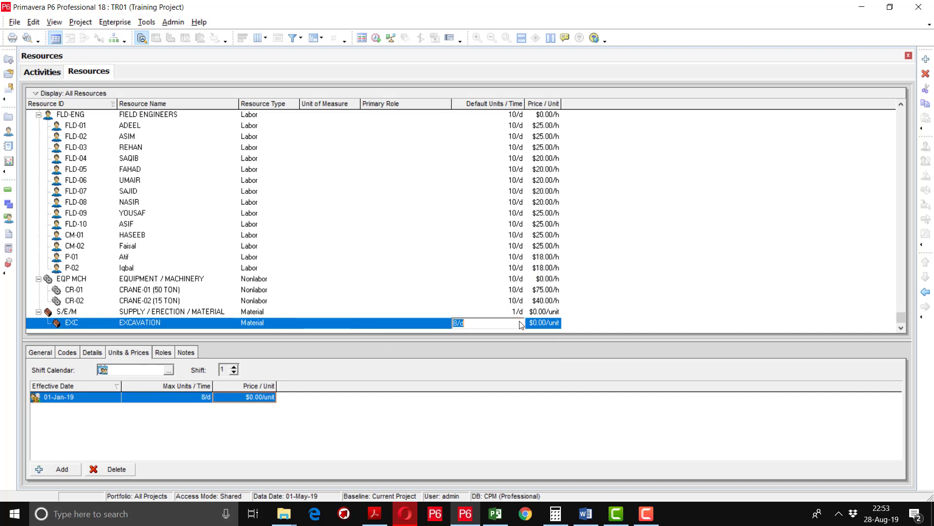
text(1)
key(Return)
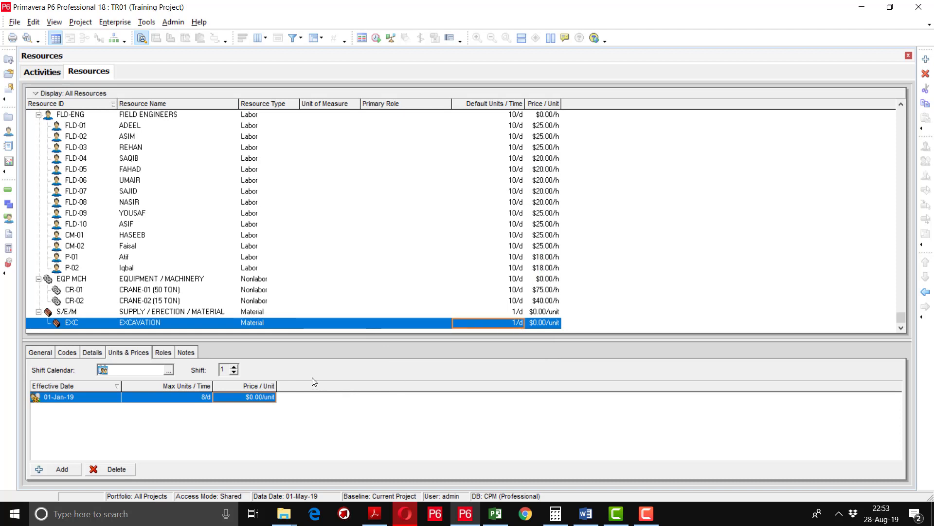
click(262, 398)
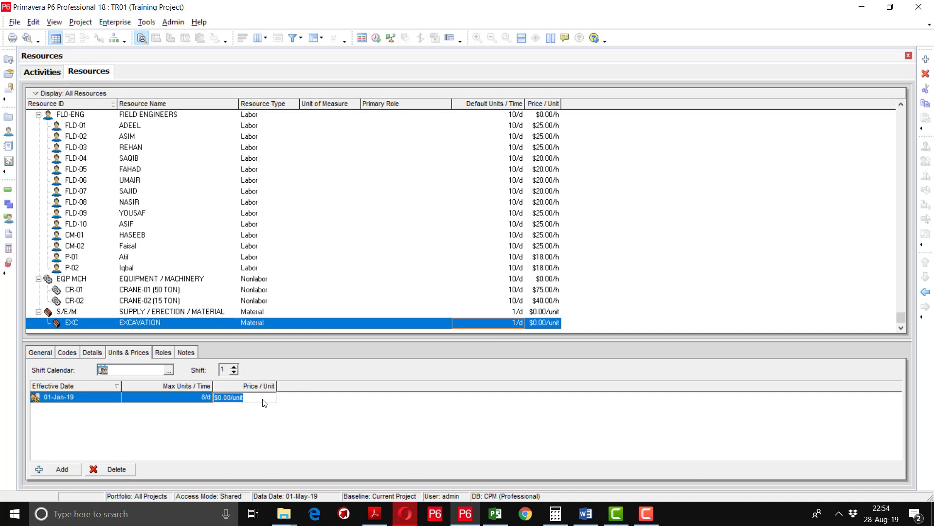
text(15)
key(Return)
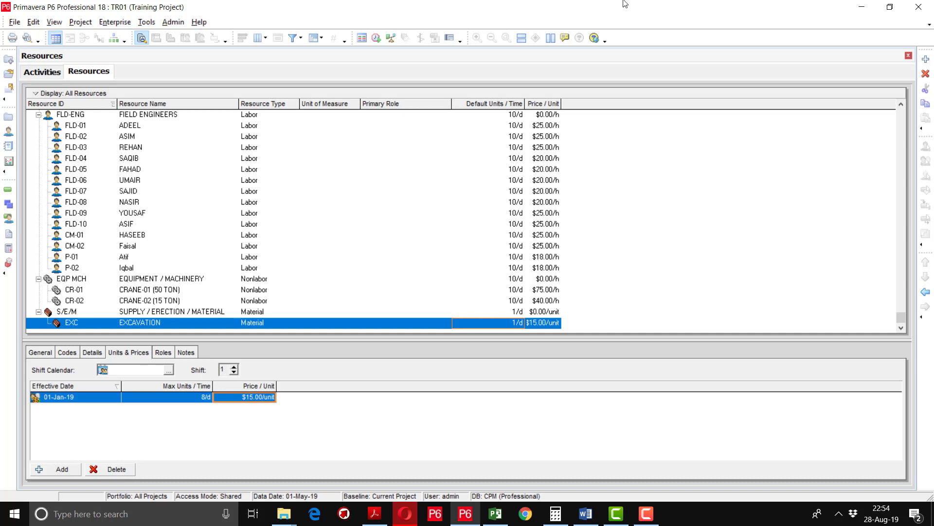
Step: In Admin Categories, add the unit of measure M3 named CUBIC METER
click(166, 24)
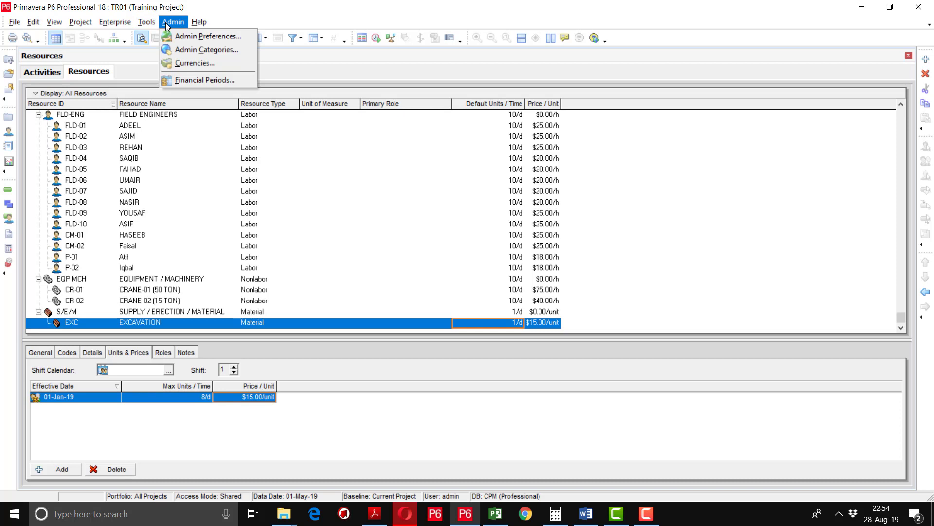
click(179, 50)
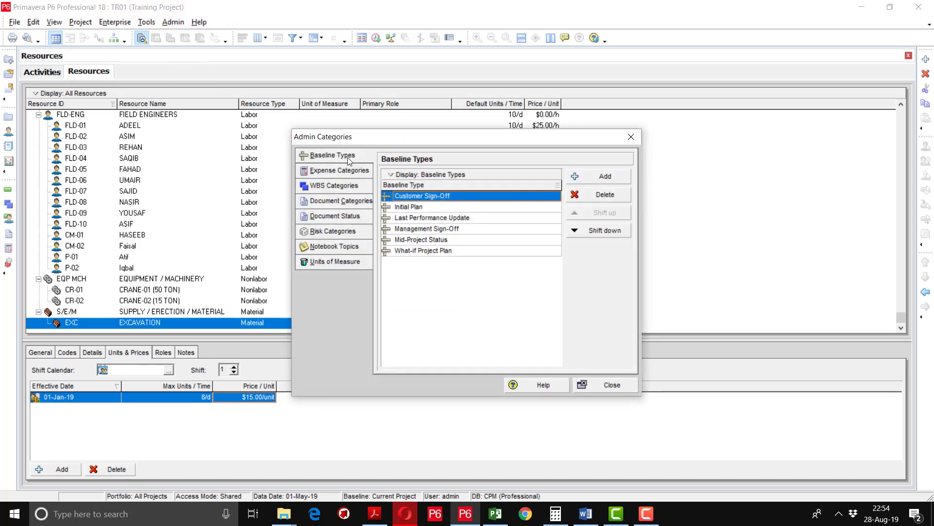
click(331, 261)
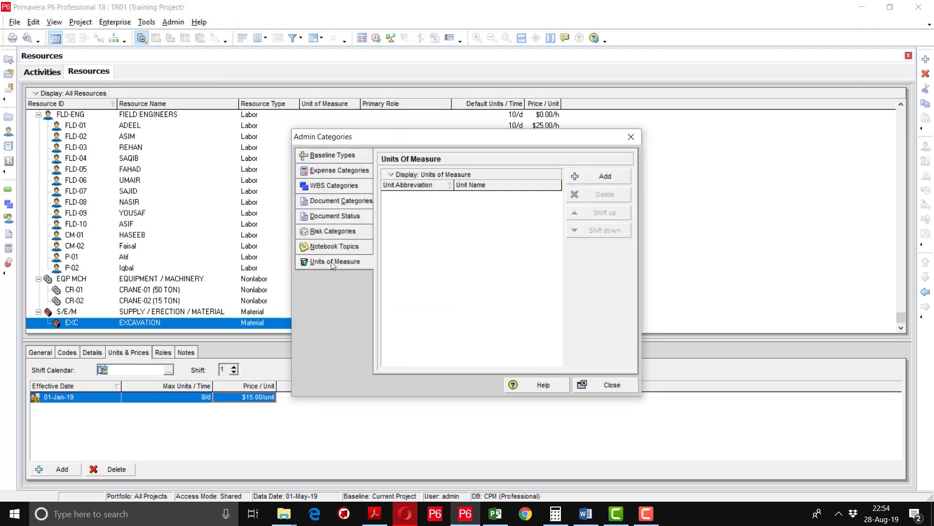
click(580, 176)
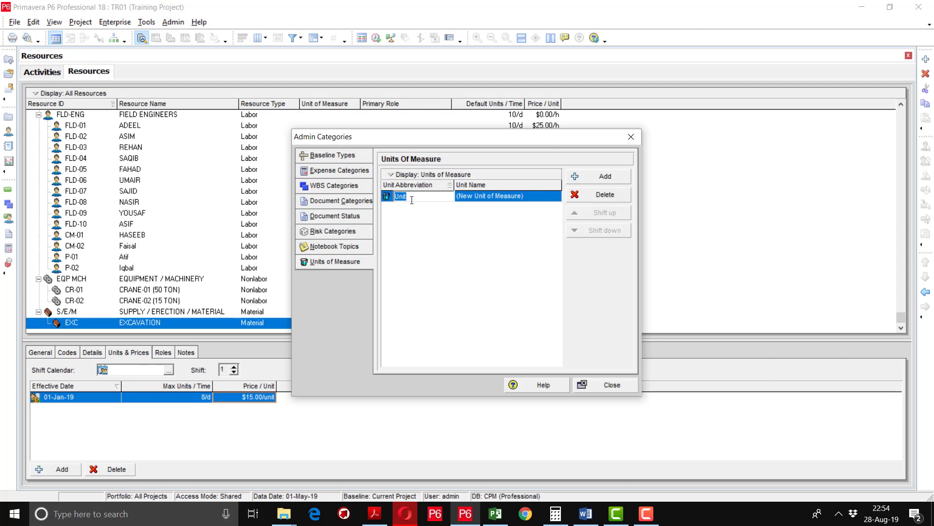
text(M3)
key(Tab)
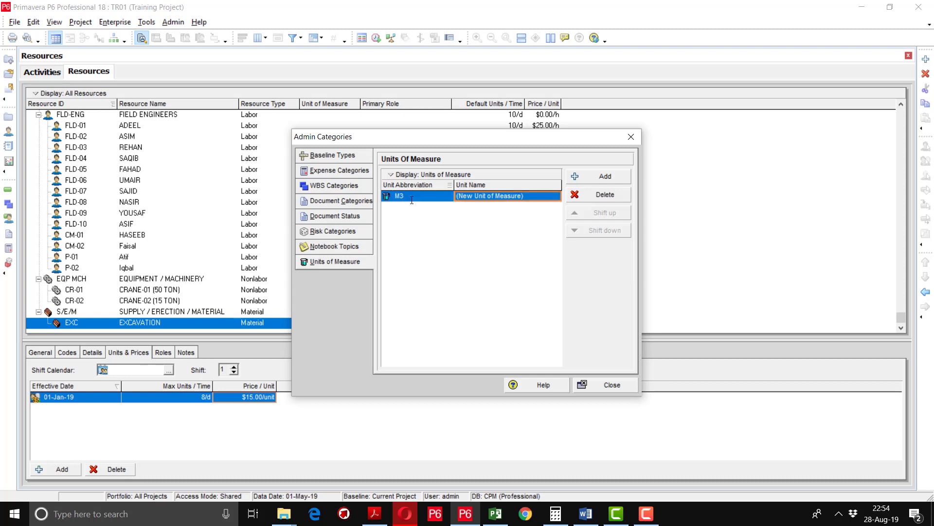
text(CUBIC M)
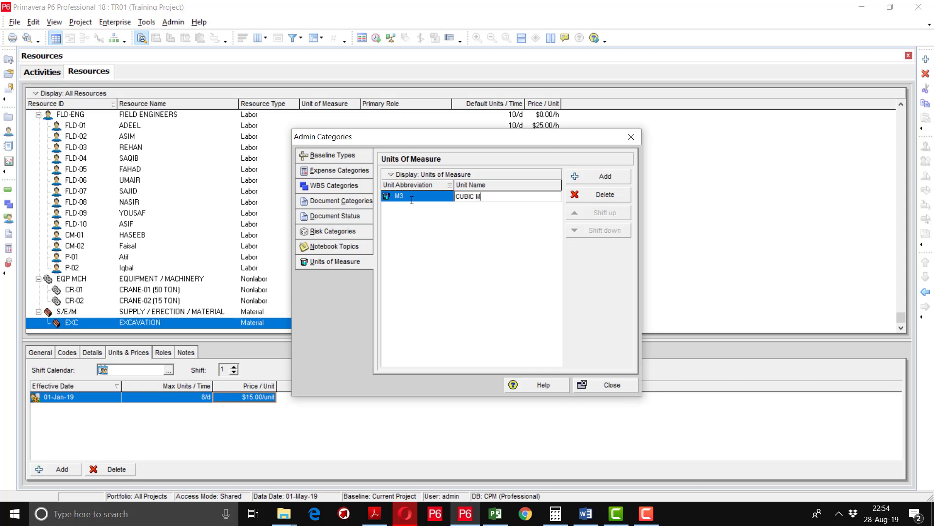
text(ETER)
Step: Add the M / METERS unit and another entry, then return to Resources
click(590, 182)
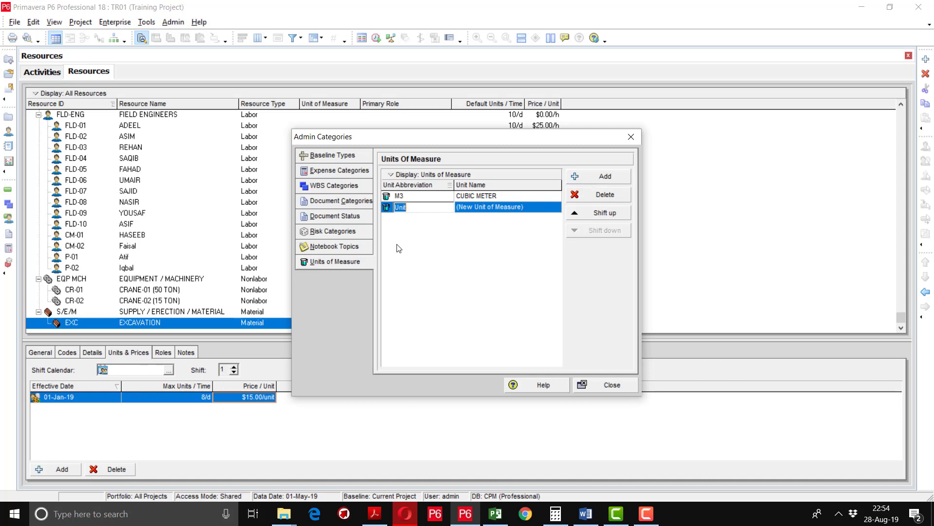
text(M)
key(Tab)
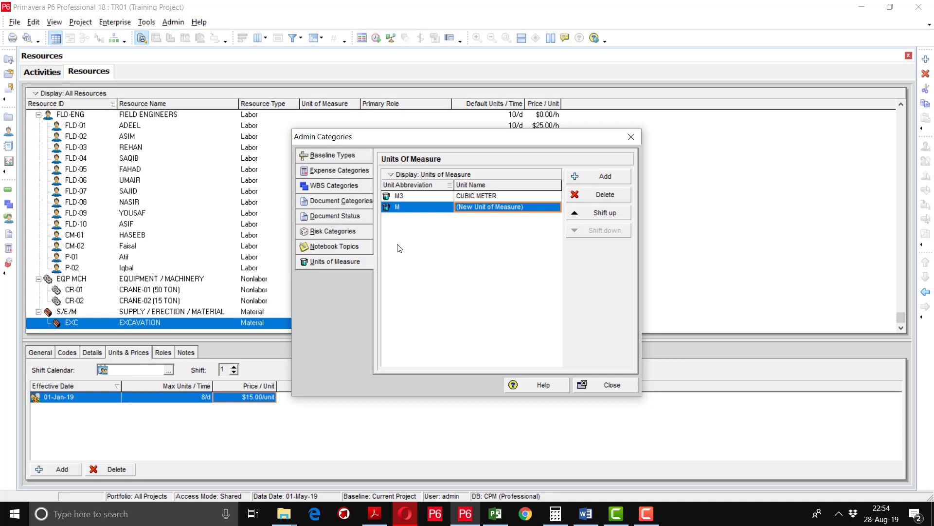
text(METERS)
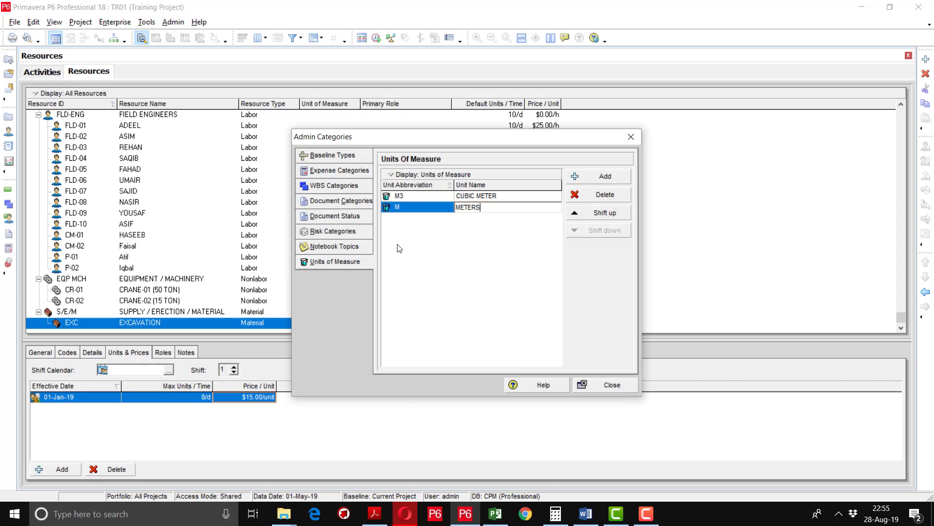
key(Return)
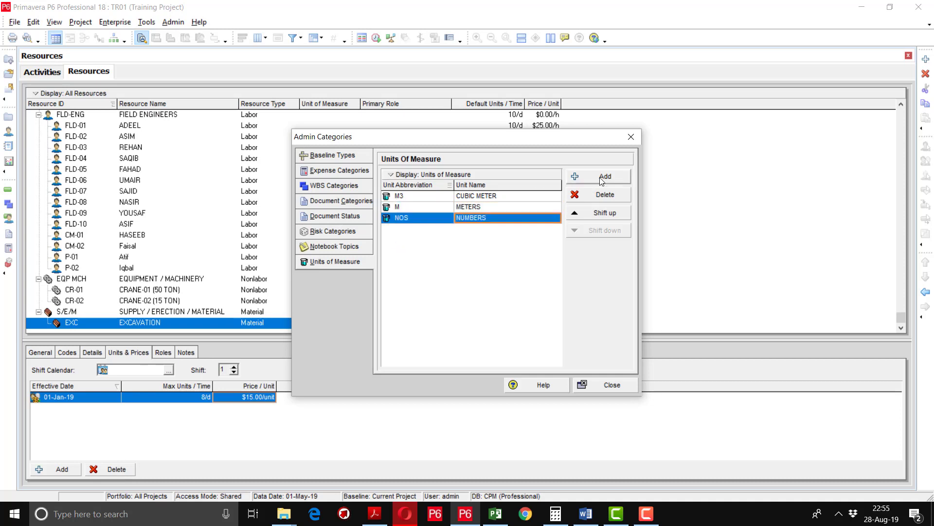
click(602, 182)
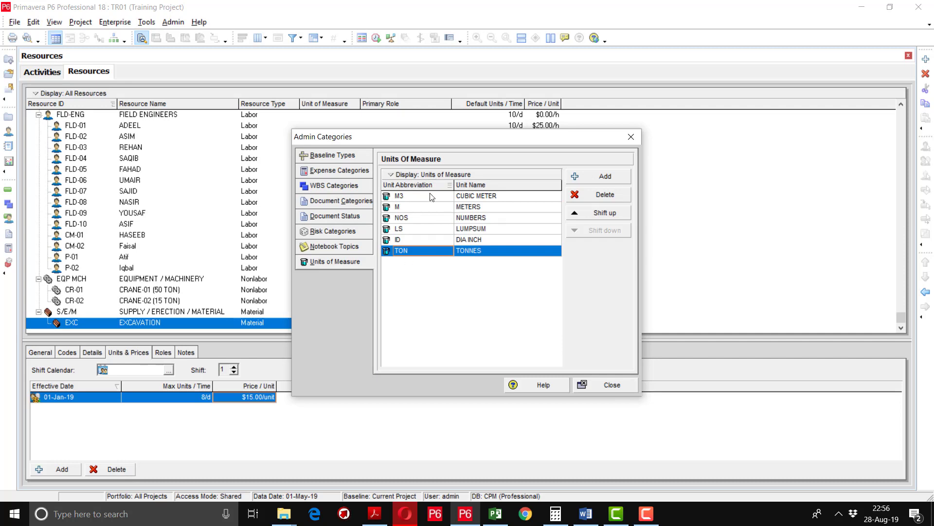
click(608, 383)
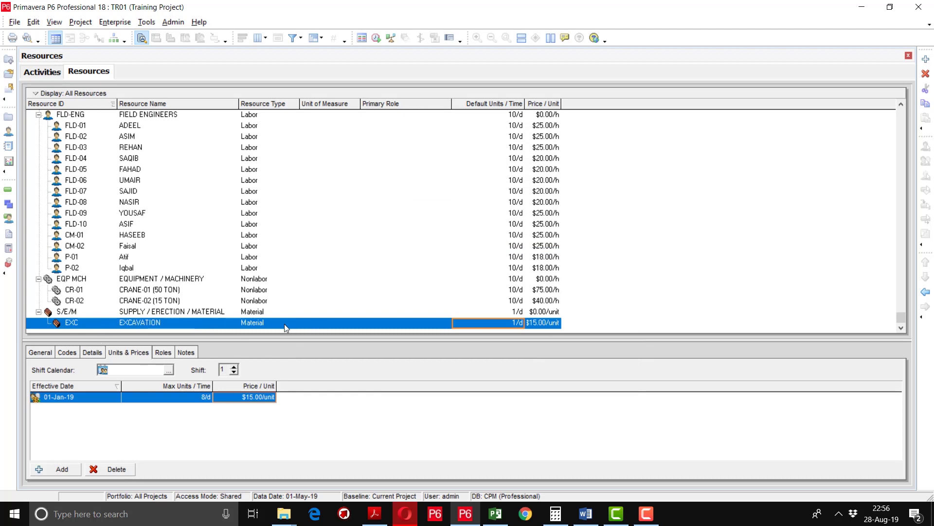
Step: Assign CUBIC METER as EXCAVATION's unit of measure and add a new resource
double_click(354, 324)
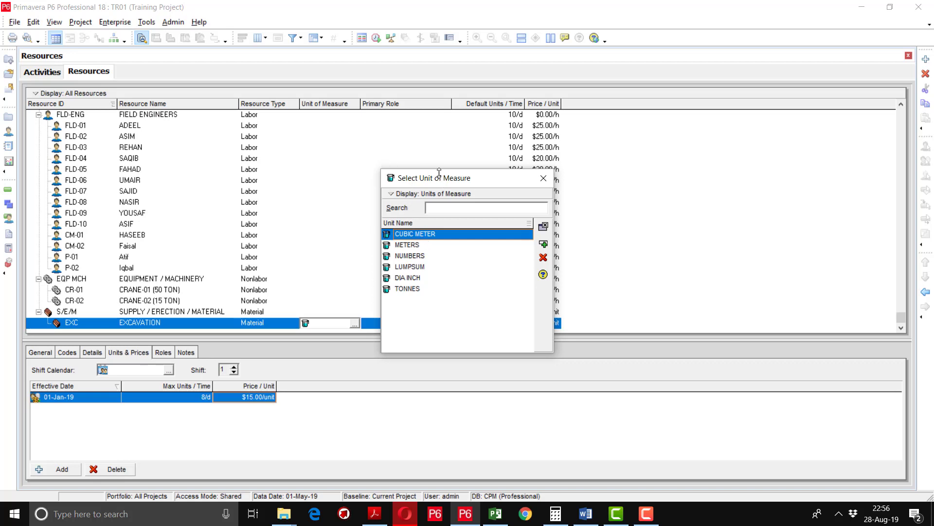
drag(438, 173, 439, 172)
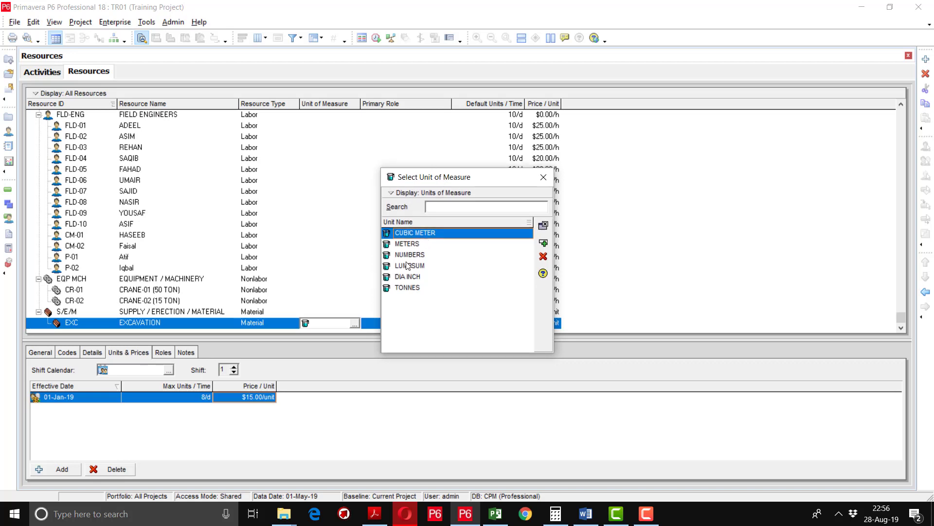
double_click(433, 234)
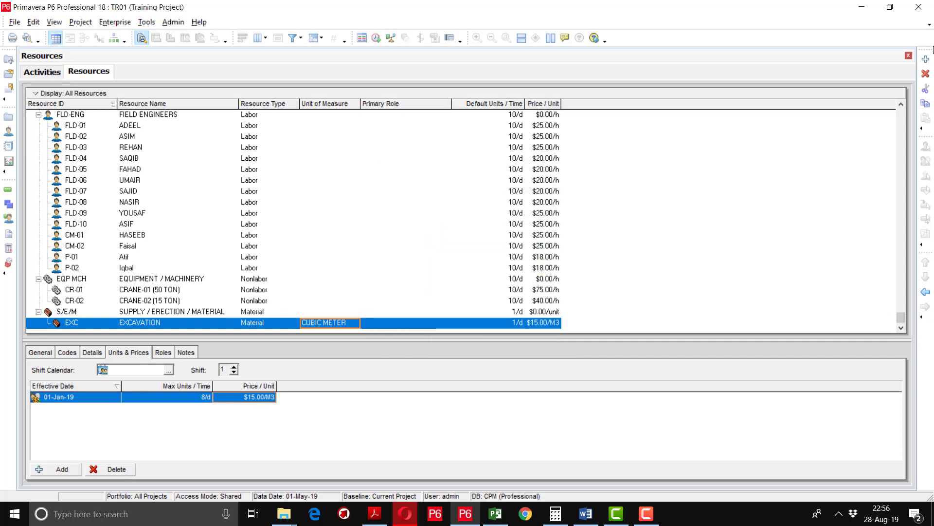
click(926, 60)
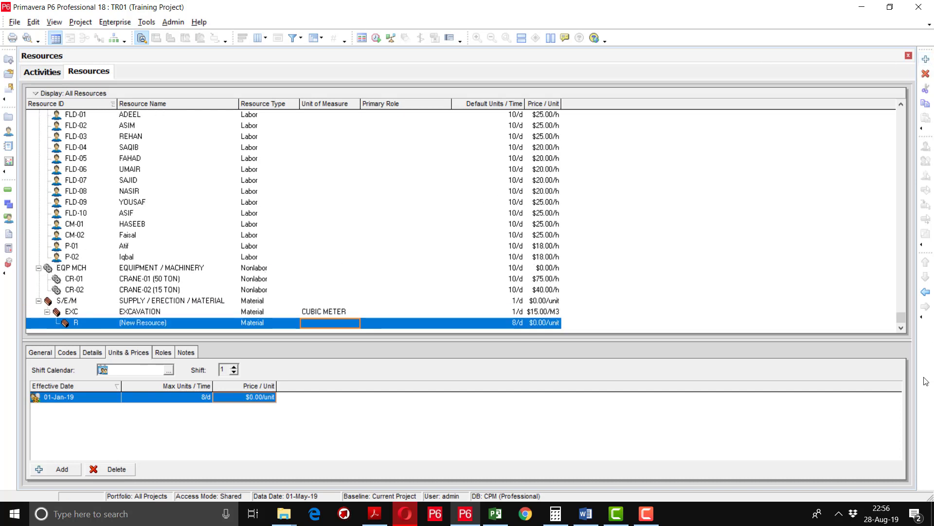
Step: Make the new resource a sibling of EXCAVATION with ID RCC and name RCC (1:2:4
click(925, 291)
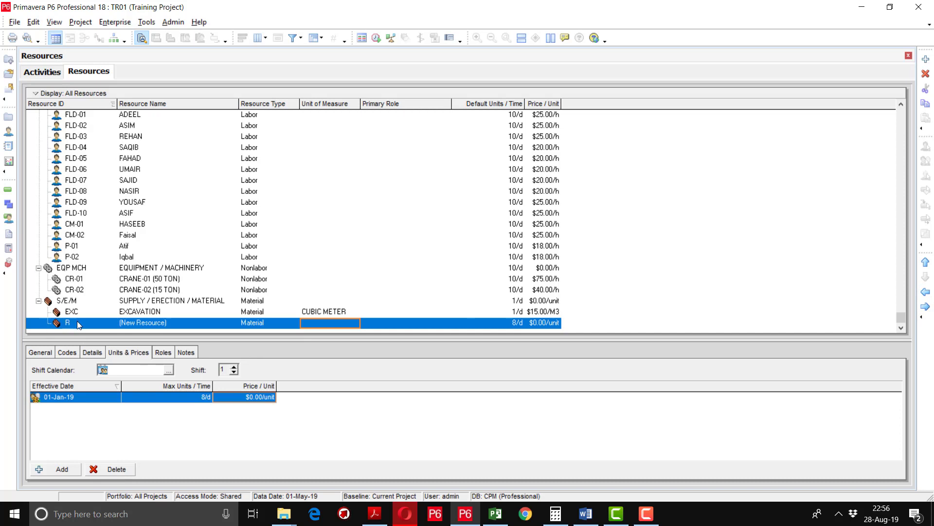
click(80, 322)
text(RCC)
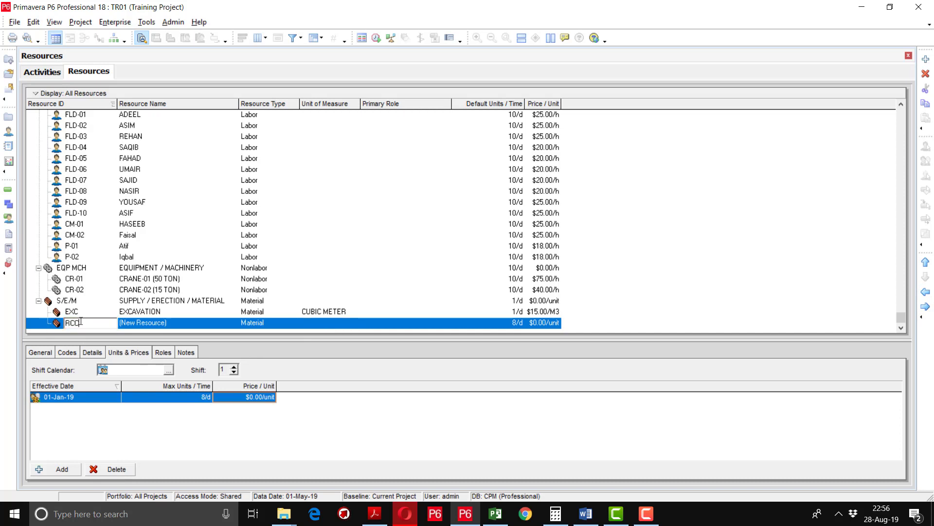
key(Tab)
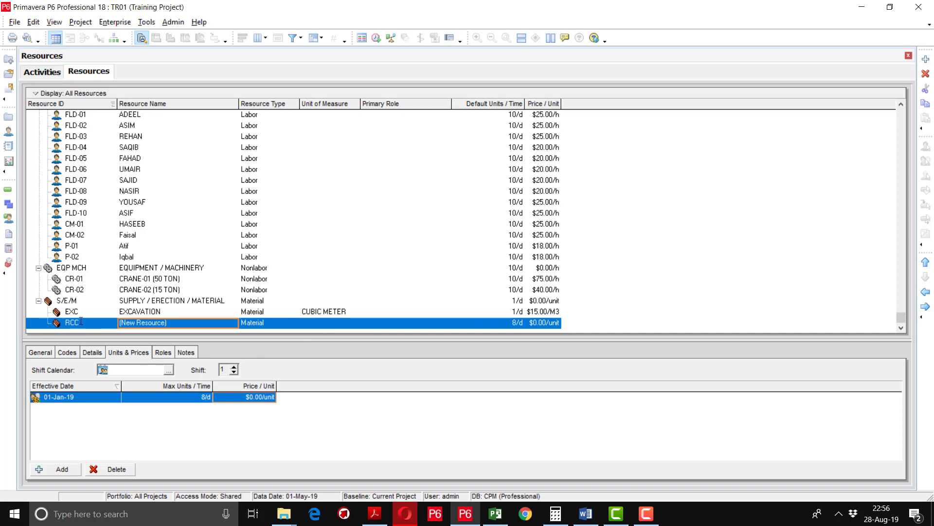
text(RCC)
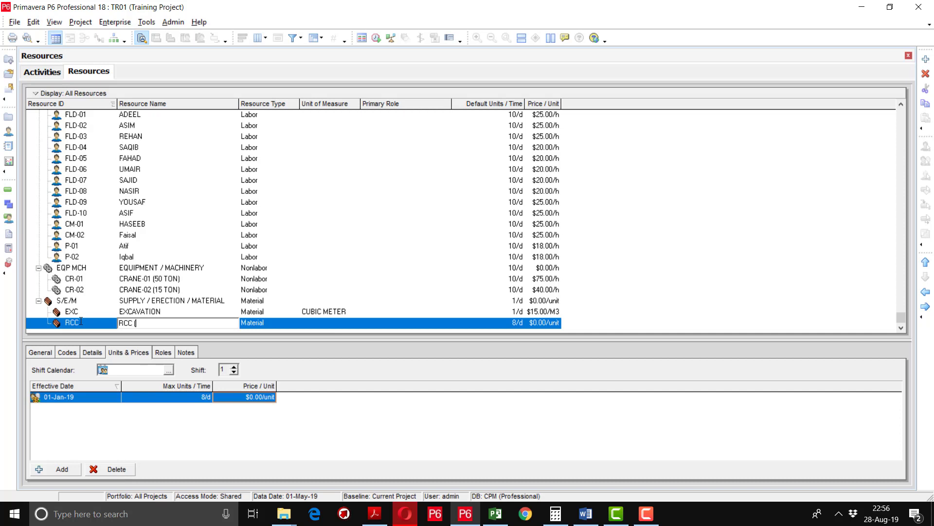
text( (1:2:4)
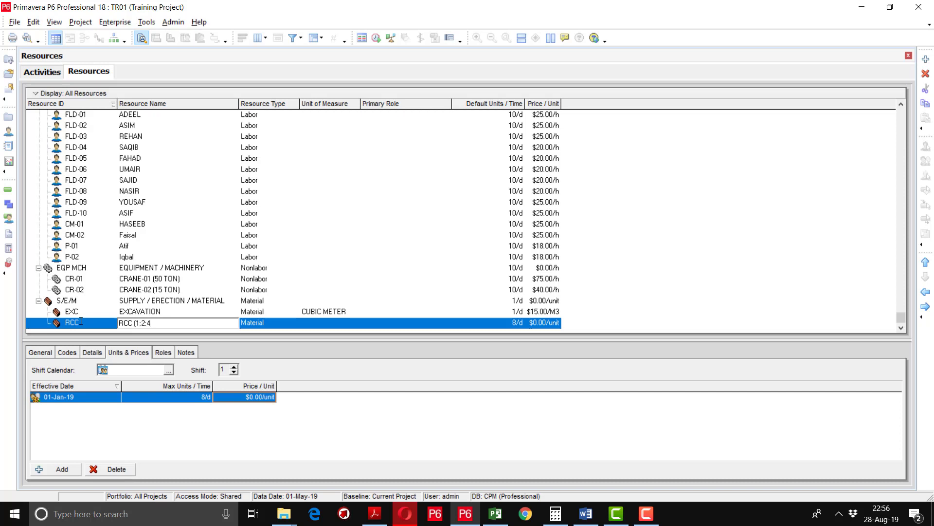
key(Tab)
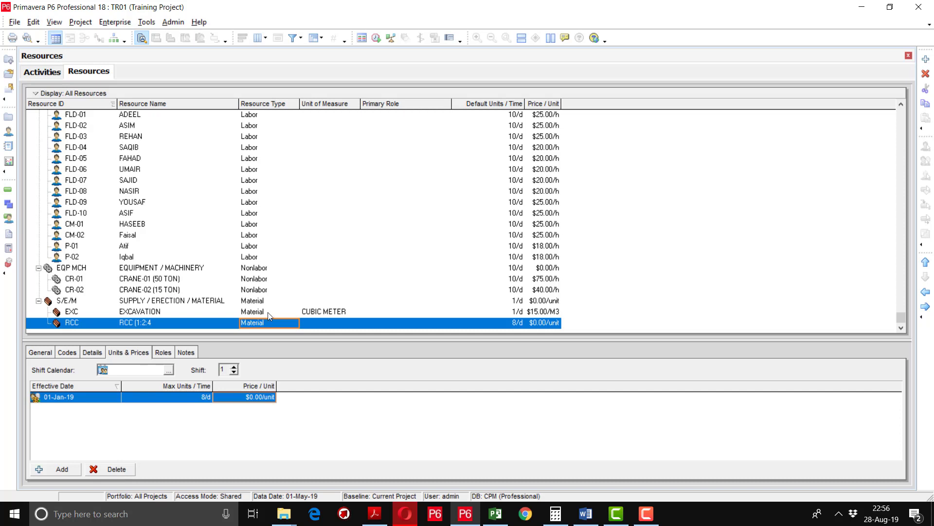
Step: Give RCC the CUBIC METER unit, 1/d default units and an $80 price
click(343, 325)
click(355, 323)
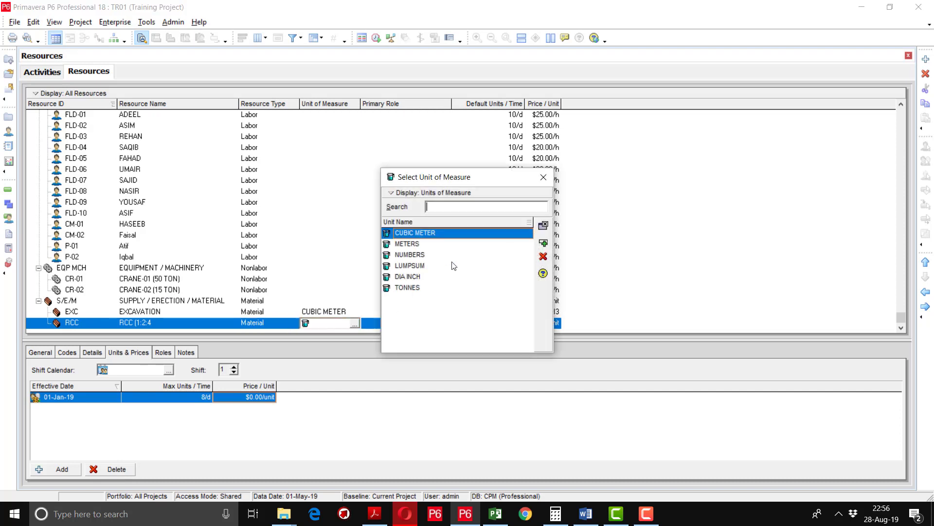
double_click(441, 235)
click(523, 324)
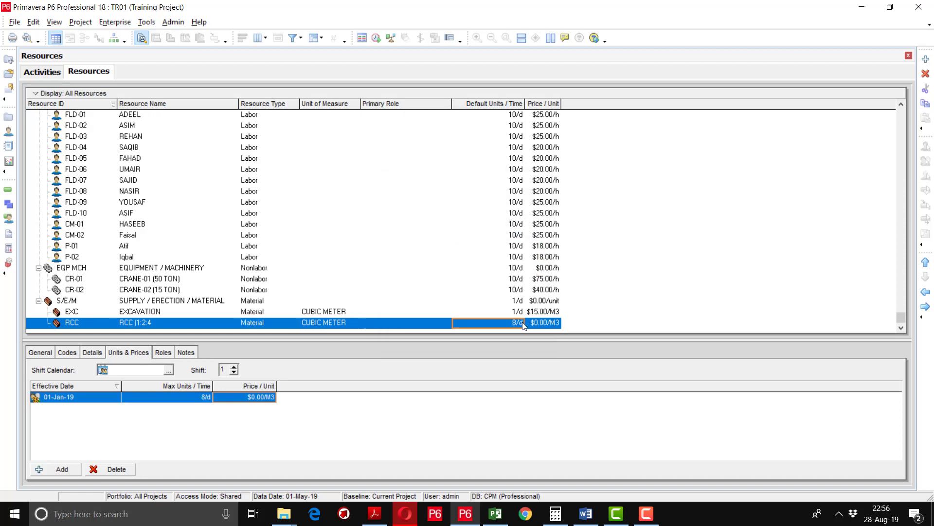
text(1)
key(Return)
click(260, 398)
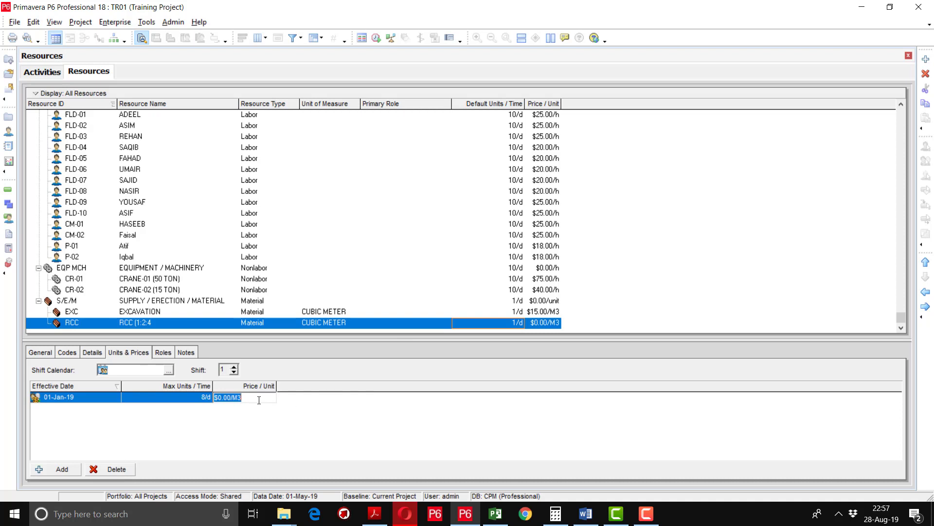
text(80)
key(Return)
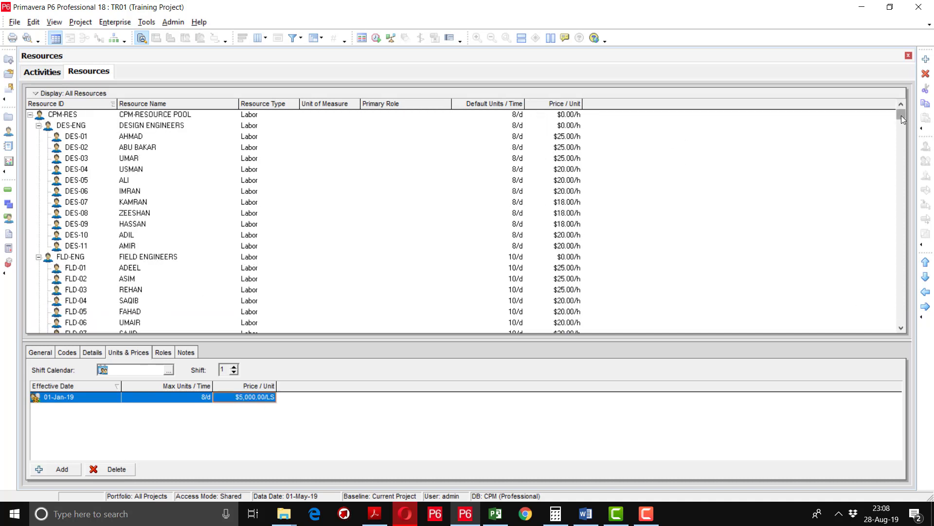
Step: Collapse the whole resource tree, then expand CPM-RES to show its four groups
drag(901, 115, 903, 336)
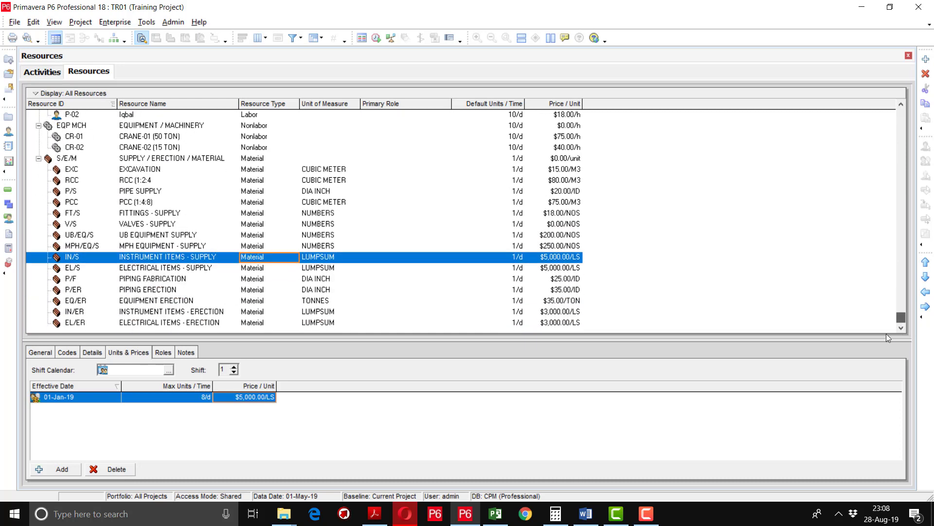
scroll(265, 178, up, 20)
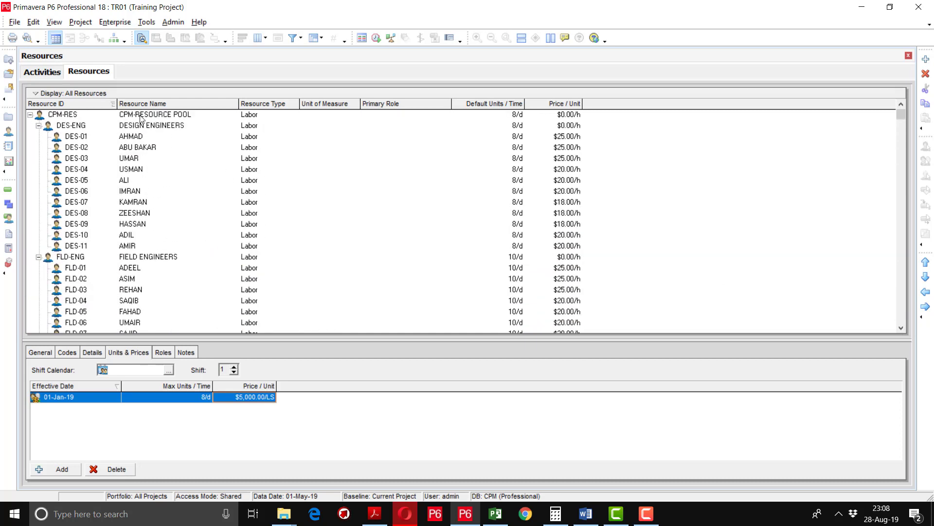
right_click(141, 118)
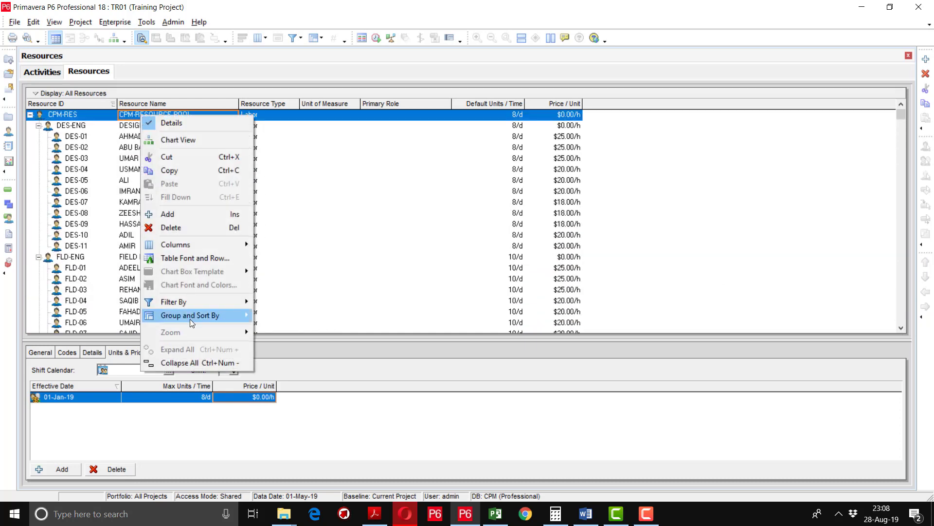
click(195, 366)
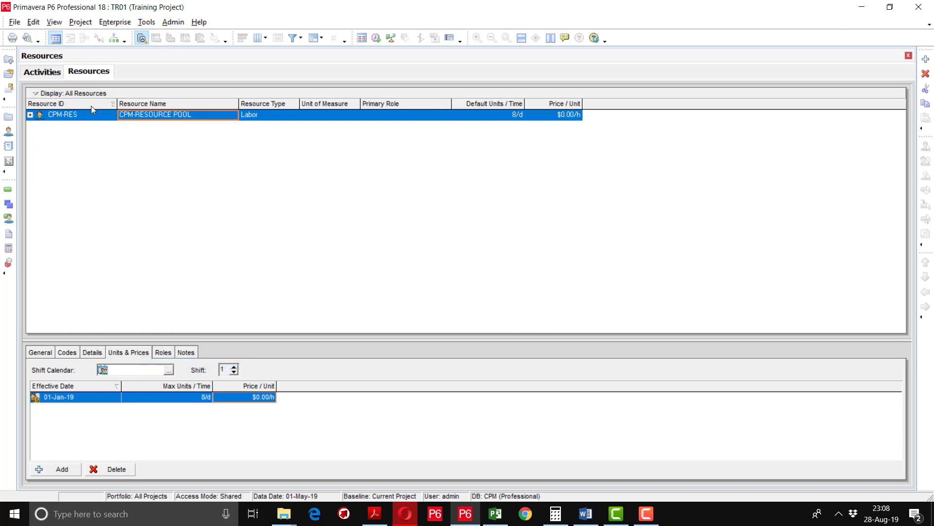
click(29, 115)
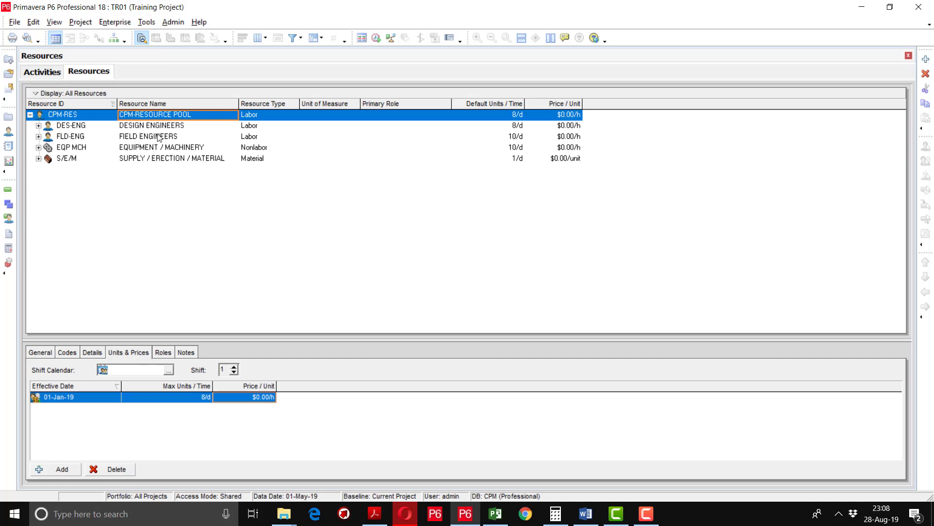
click(39, 126)
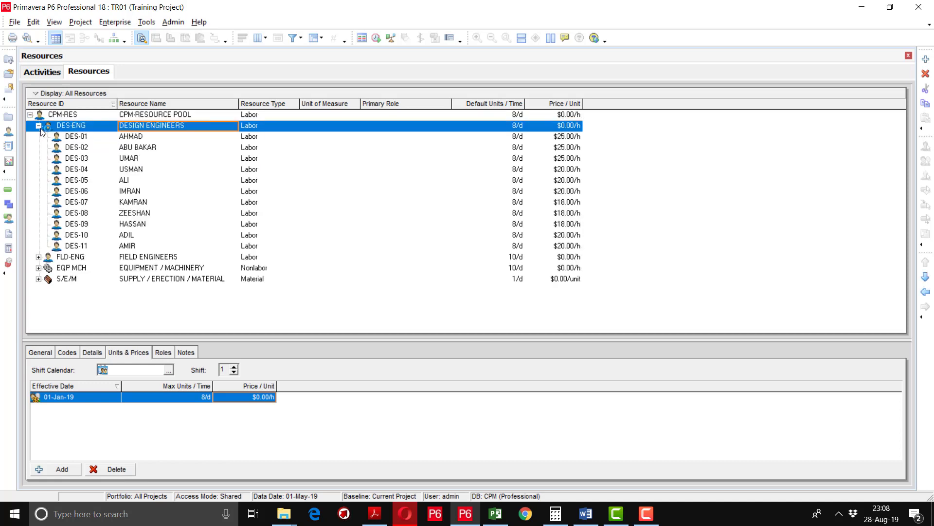
click(38, 125)
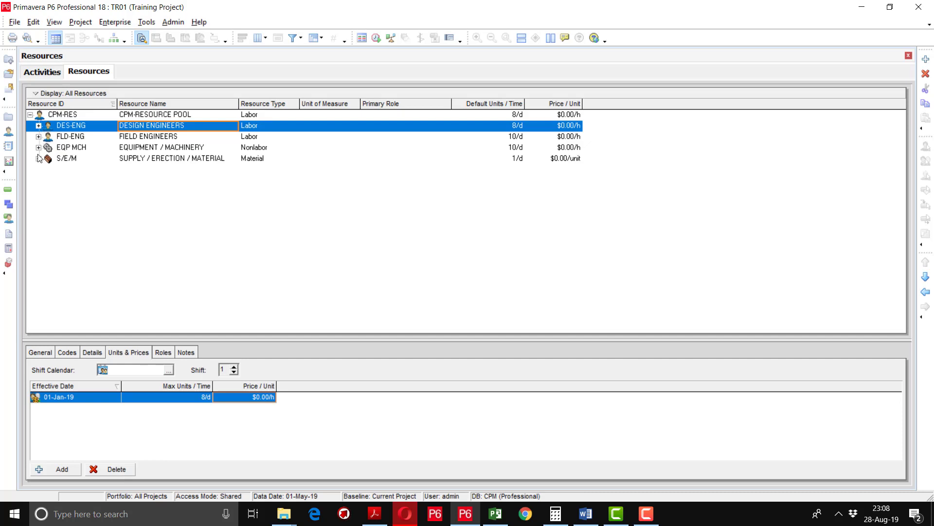